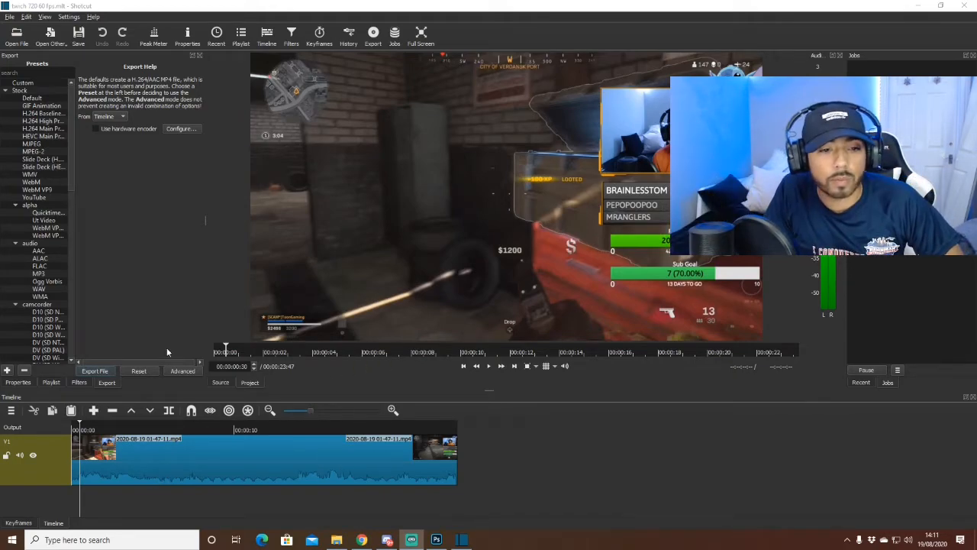
Step: Scrub and play the gameplay clip around the first kill, roughly 13 to 15 seconds in, to find the moment for the text
click(223, 429)
click(309, 430)
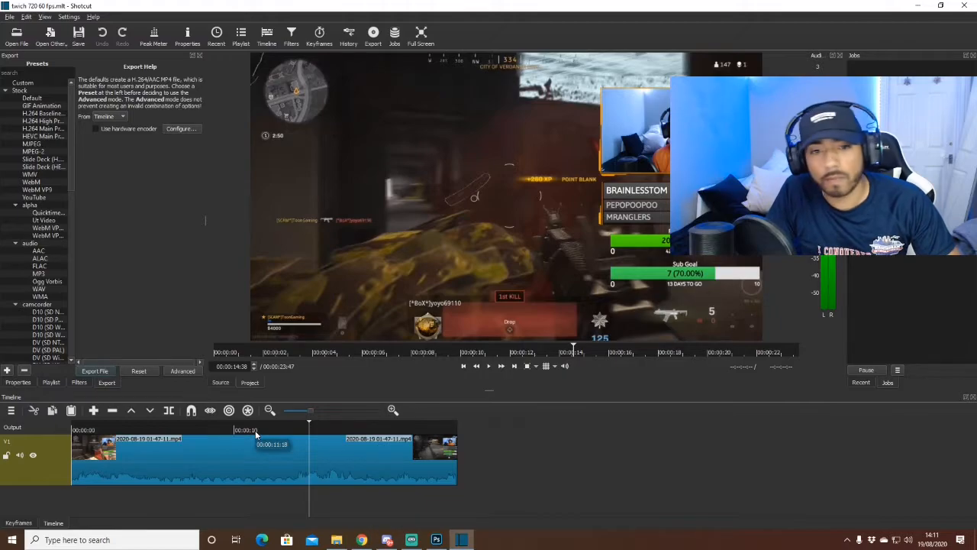
click(297, 431)
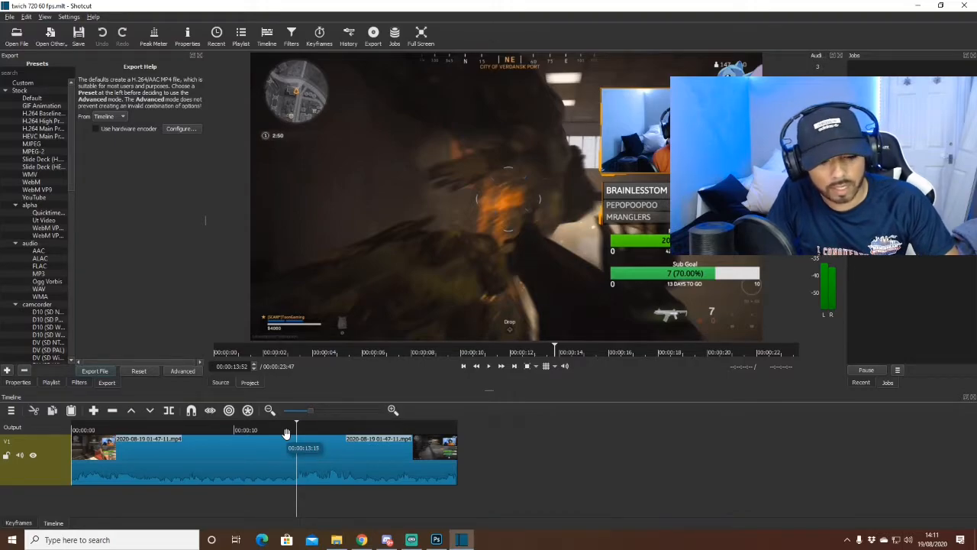
key(space)
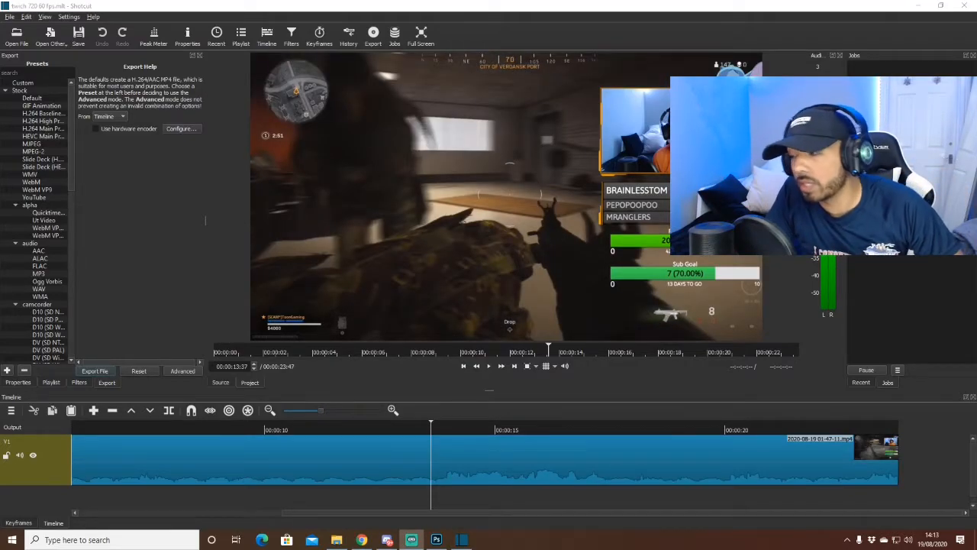
click(396, 437)
click(463, 431)
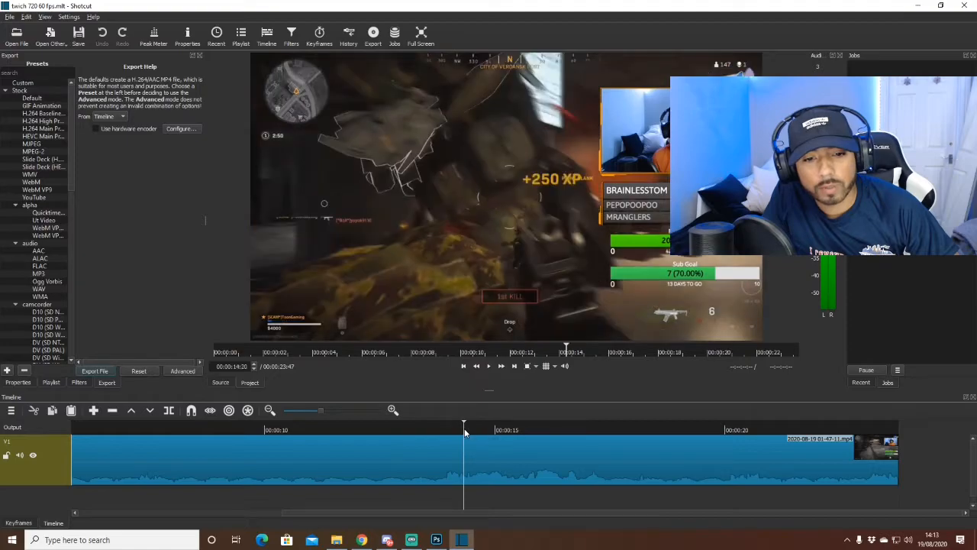
click(484, 431)
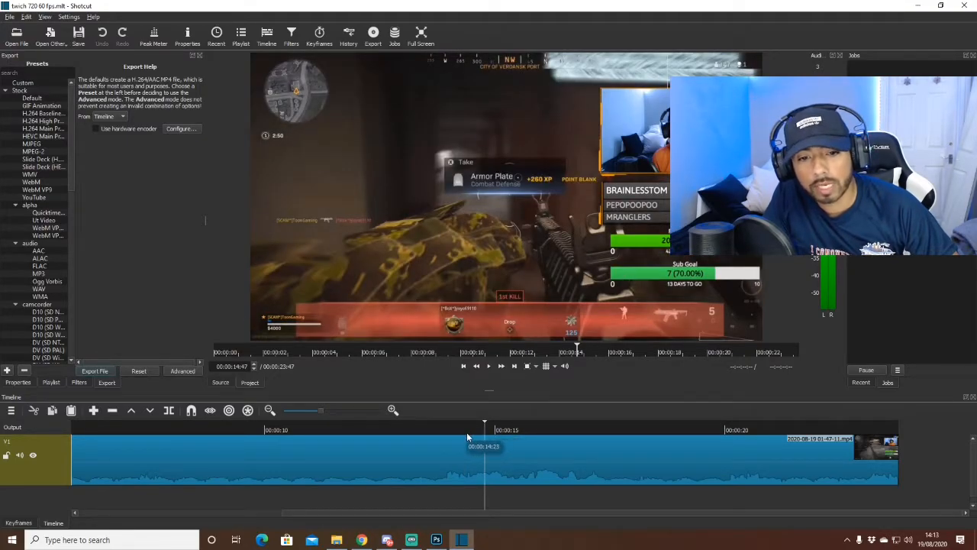
key(space)
key(space)
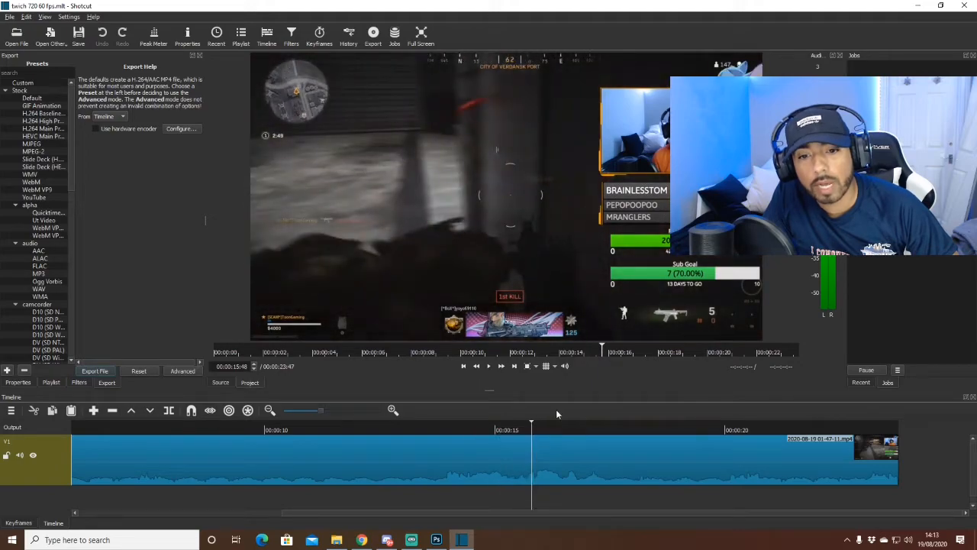
Step: Split the gameplay clip on track V1 at 00:00:15:38, just after the first kill
click(523, 429)
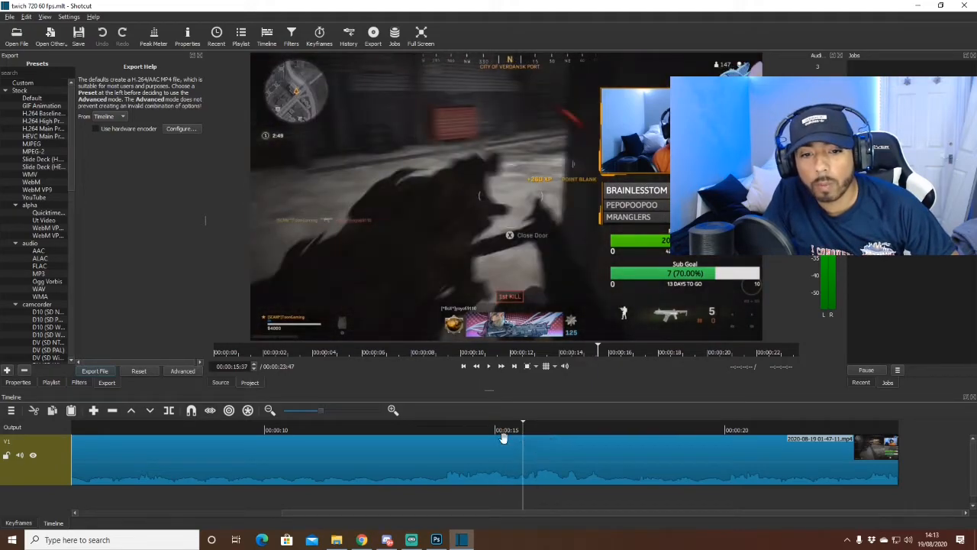
click(333, 409)
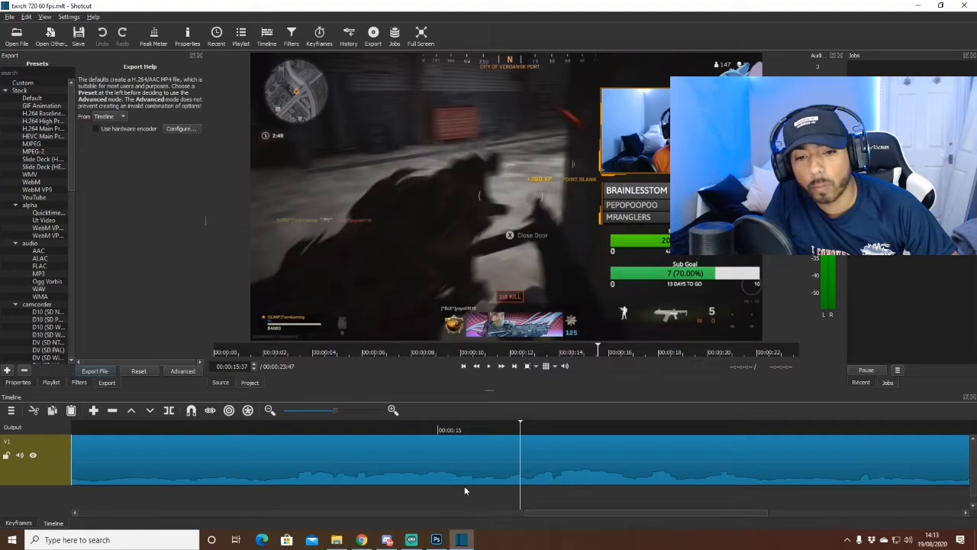
click(489, 430)
key(space)
key(space)
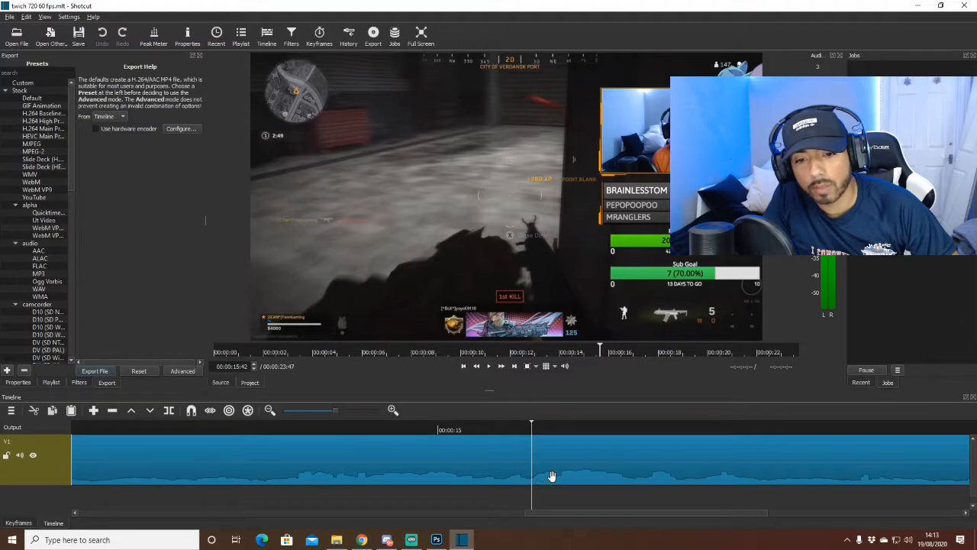
click(523, 429)
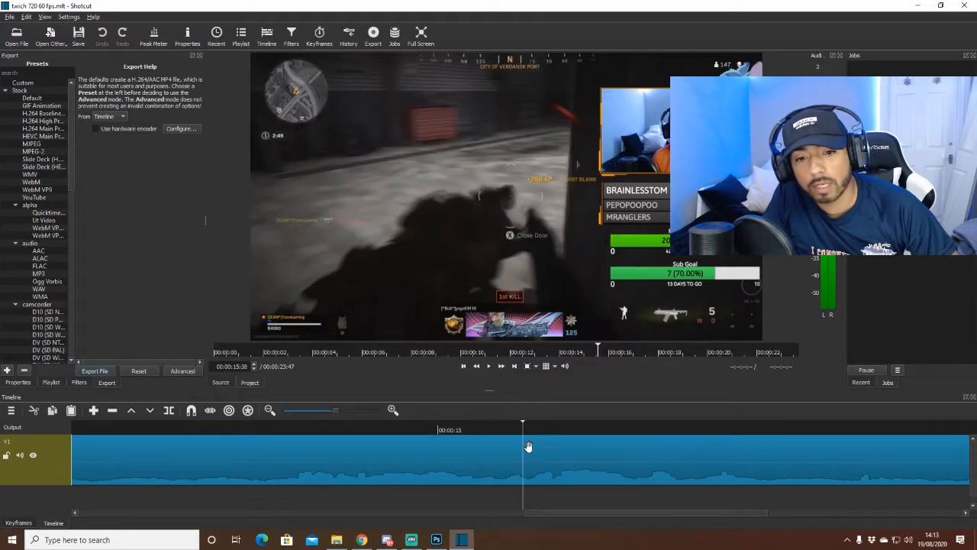
click(170, 411)
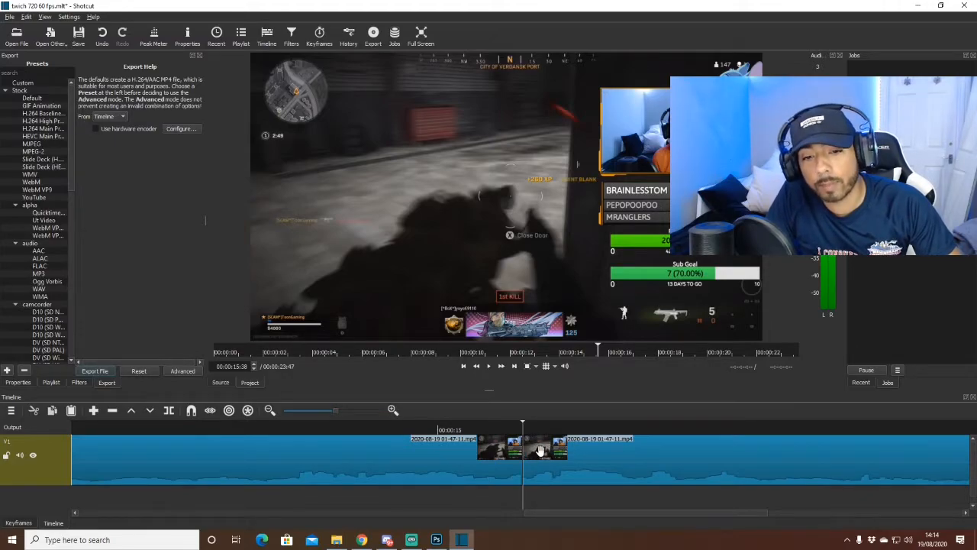
Step: Split the clip a second time at 00:00:15:56 to isolate a short segment
key(space)
key(space)
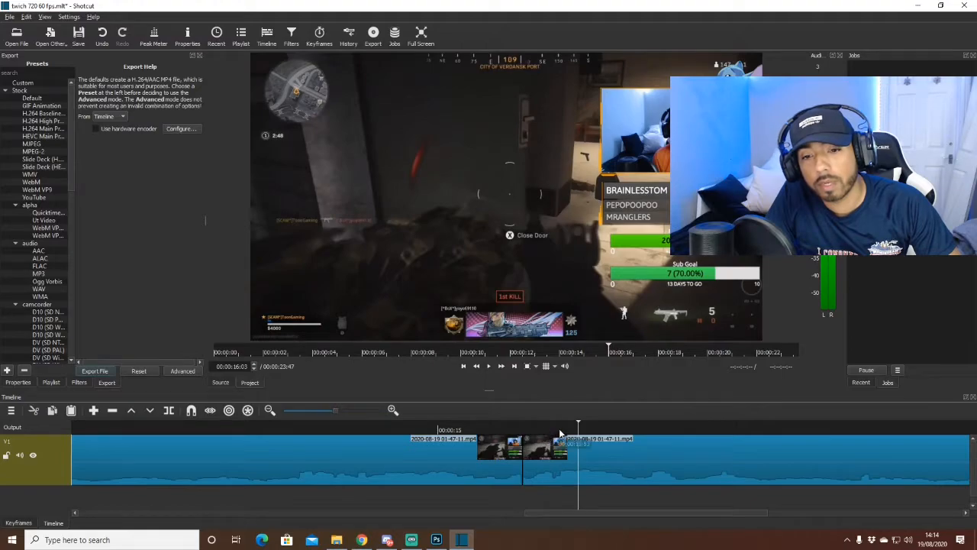
click(561, 428)
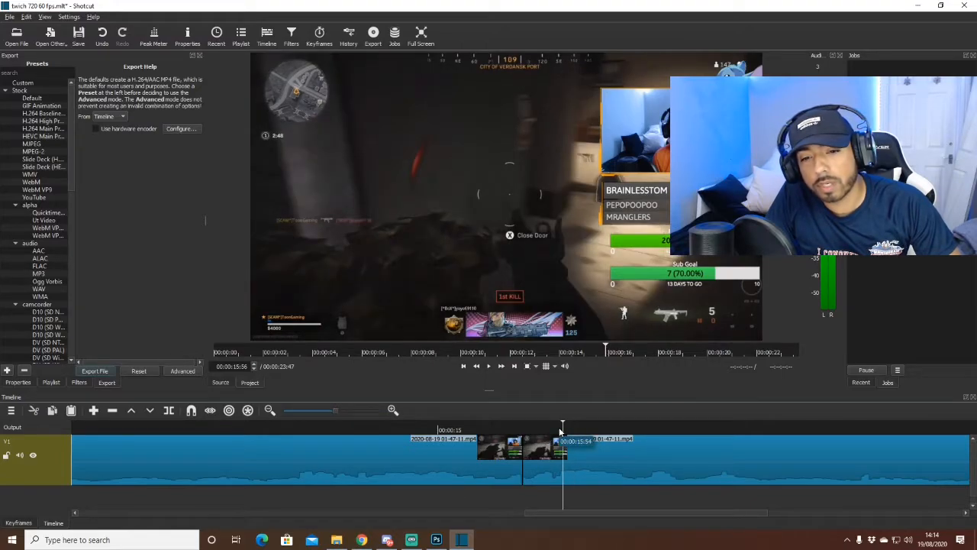
click(169, 411)
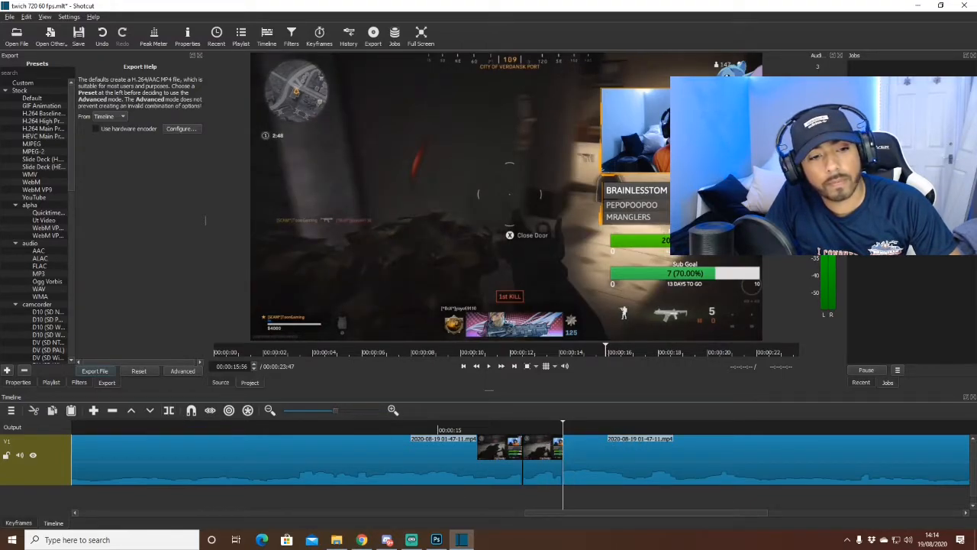
Step: Add a Text: Simple filter to the short segment between the two cuts
click(523, 427)
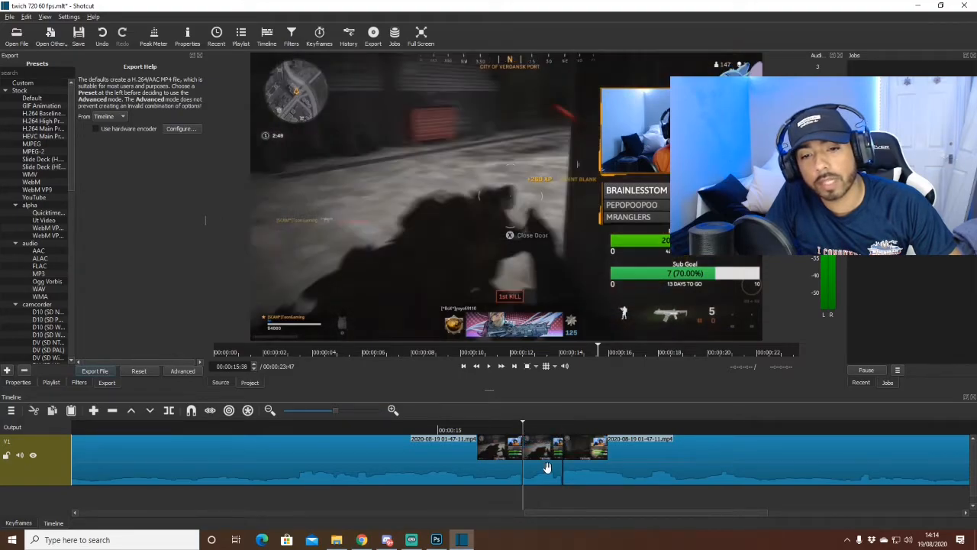
click(485, 427)
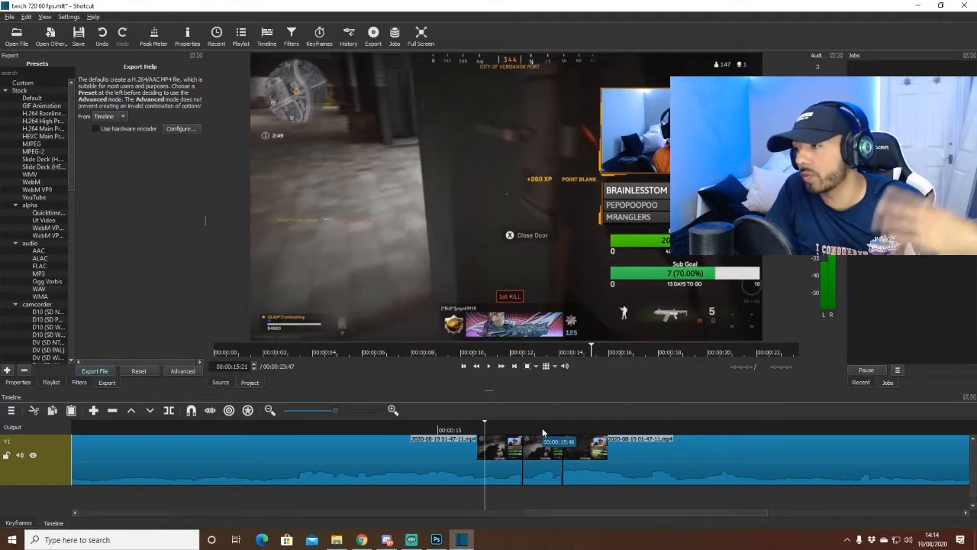
click(543, 432)
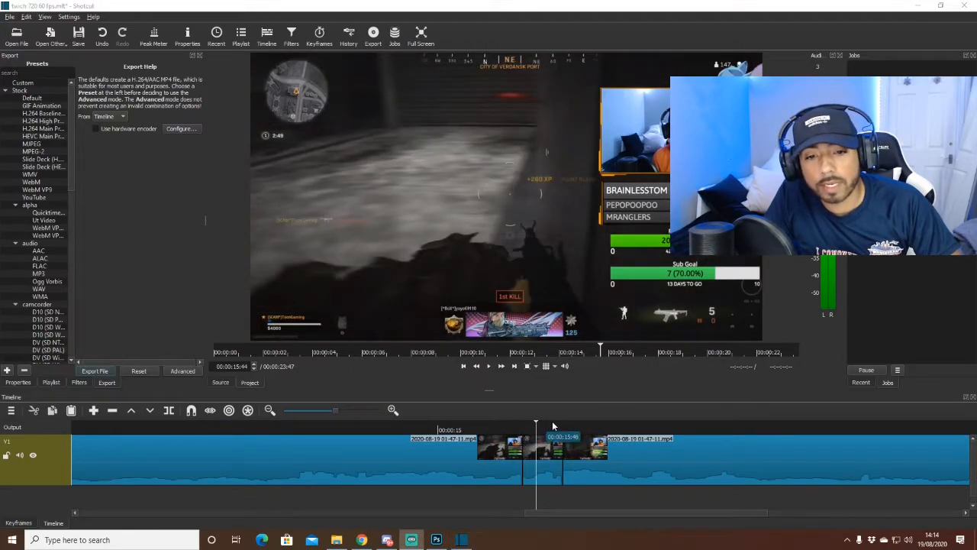
click(542, 449)
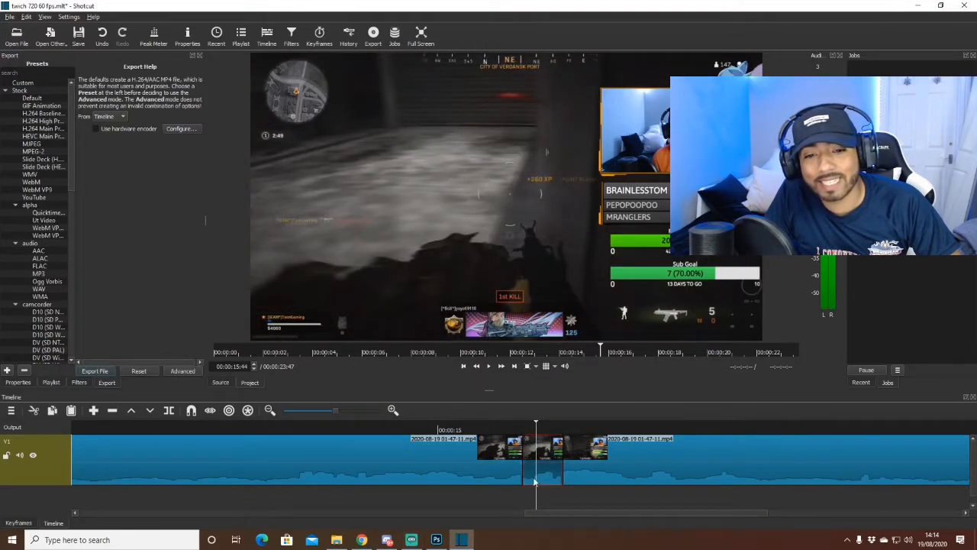
click(291, 38)
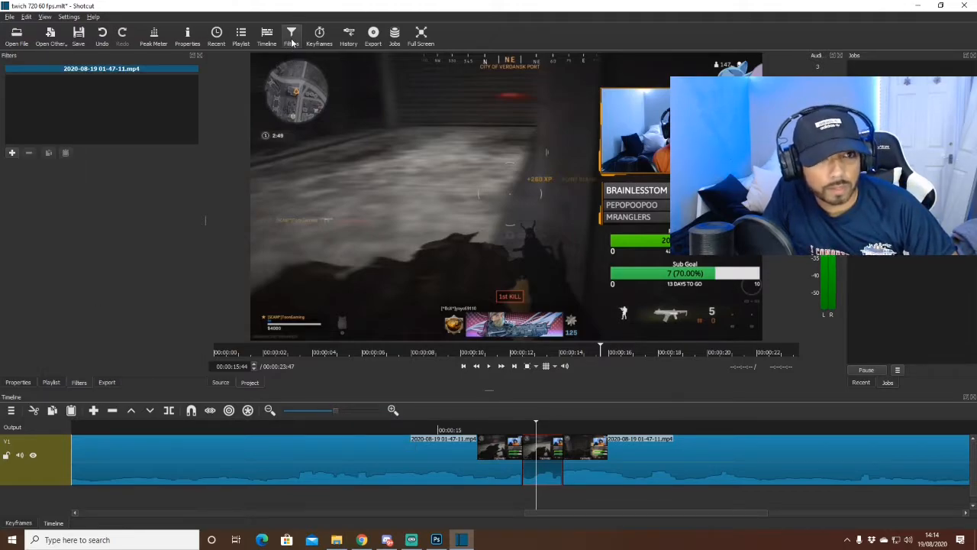
click(15, 154)
text(text)
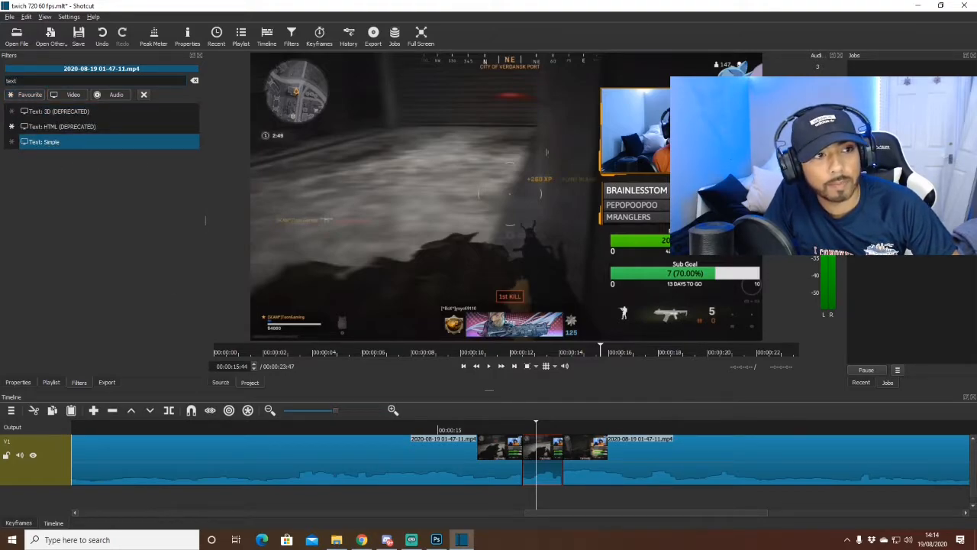
key(Return)
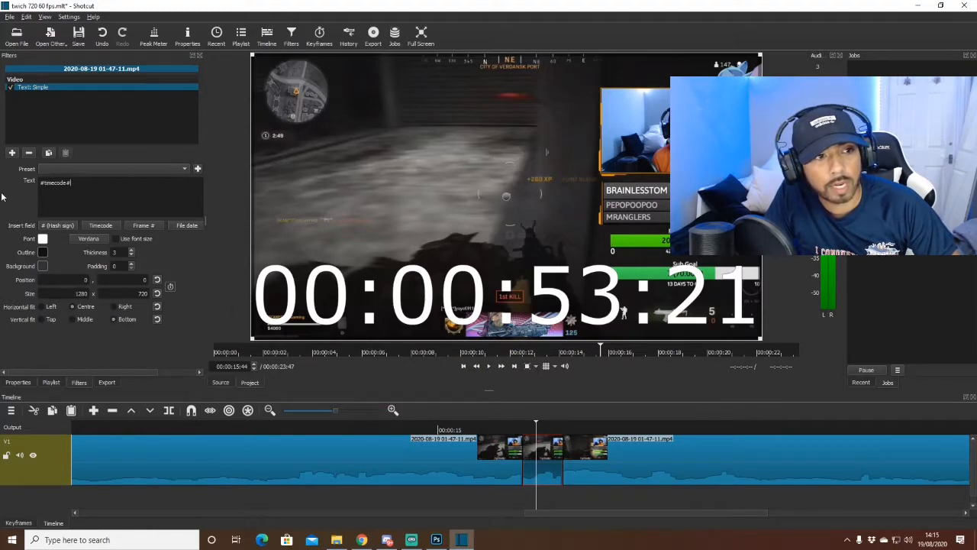
Step: Replace the default timecode text in the filter with "stoopid"
drag(71, 183, 29, 181)
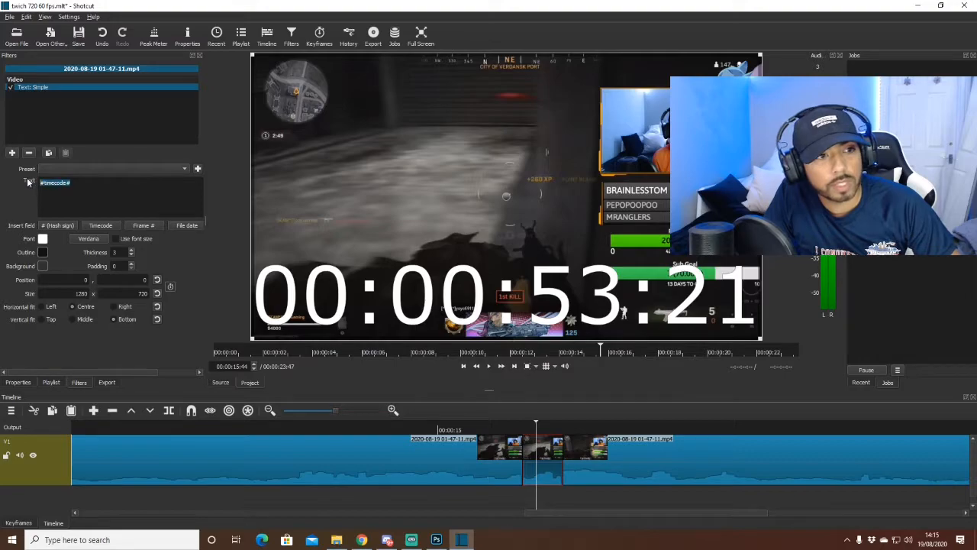
key(BackSpace)
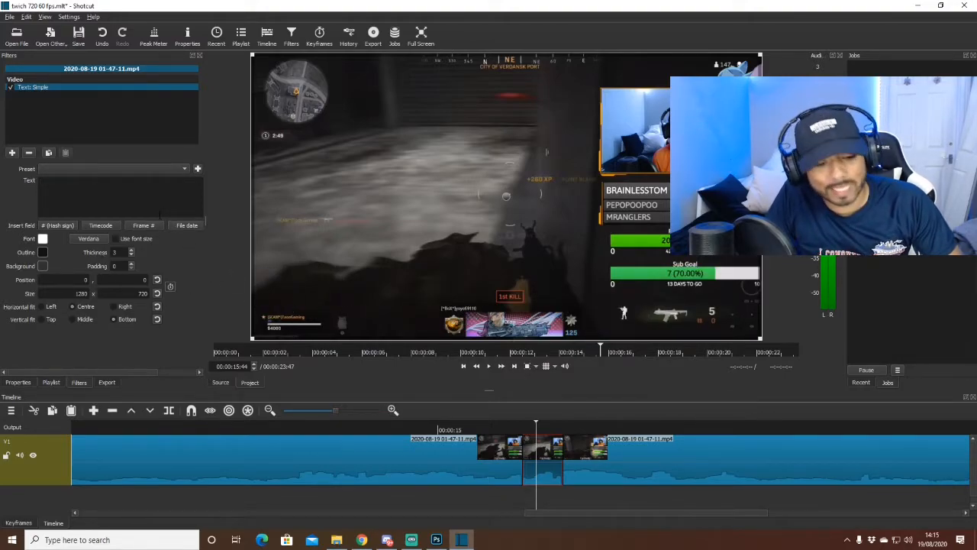
text(stoopid)
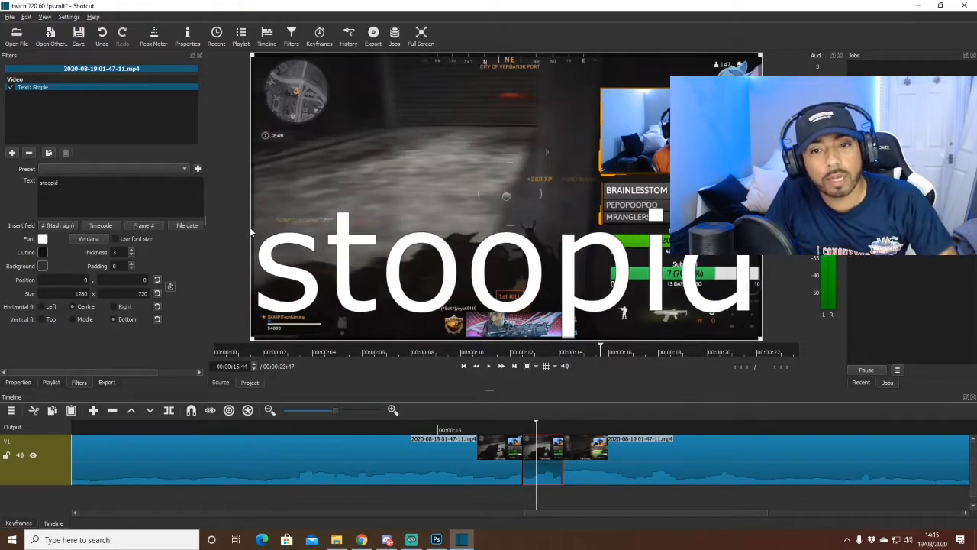
Step: Change the text's font to Zuume Bold
click(91, 239)
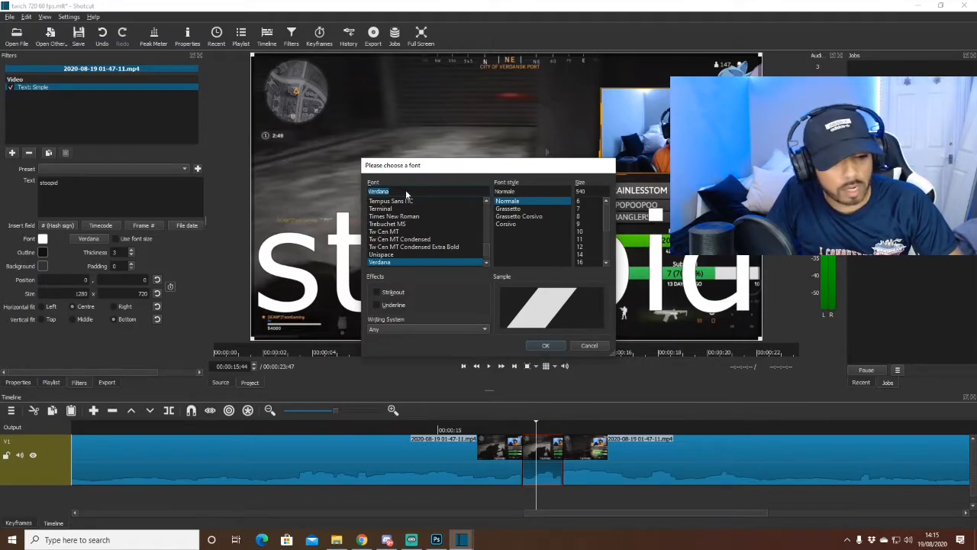
key(z)
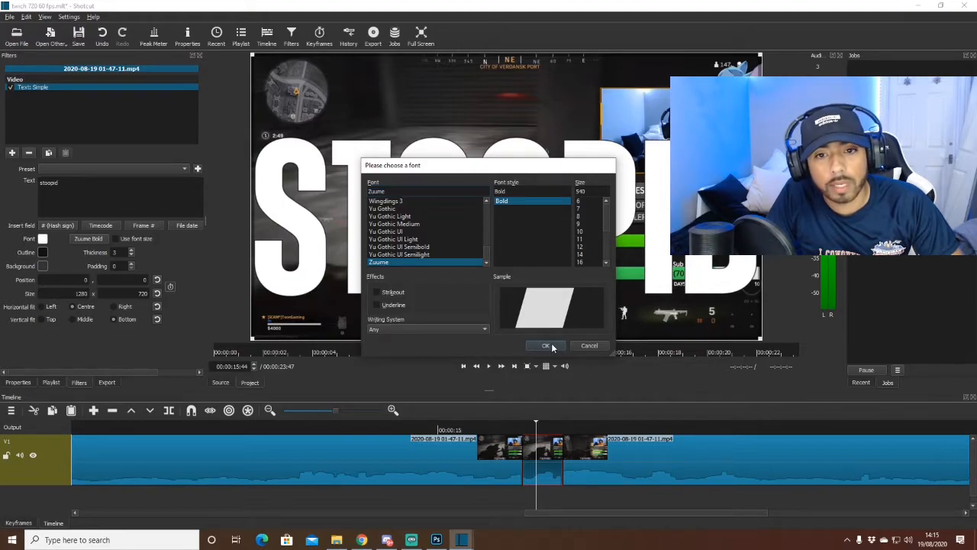
click(546, 345)
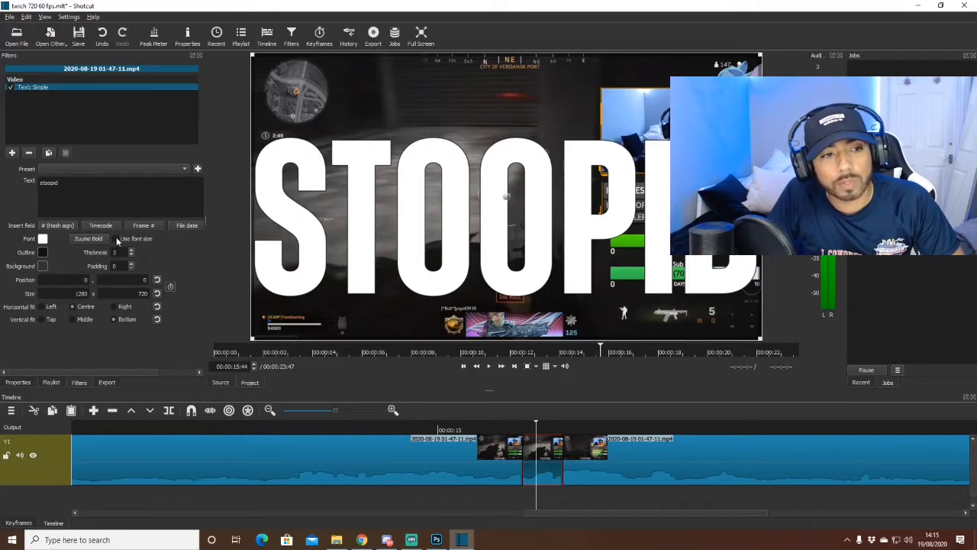
Step: Give the text a fixed font size of 200 and move it up to about position -1, -187
click(90, 238)
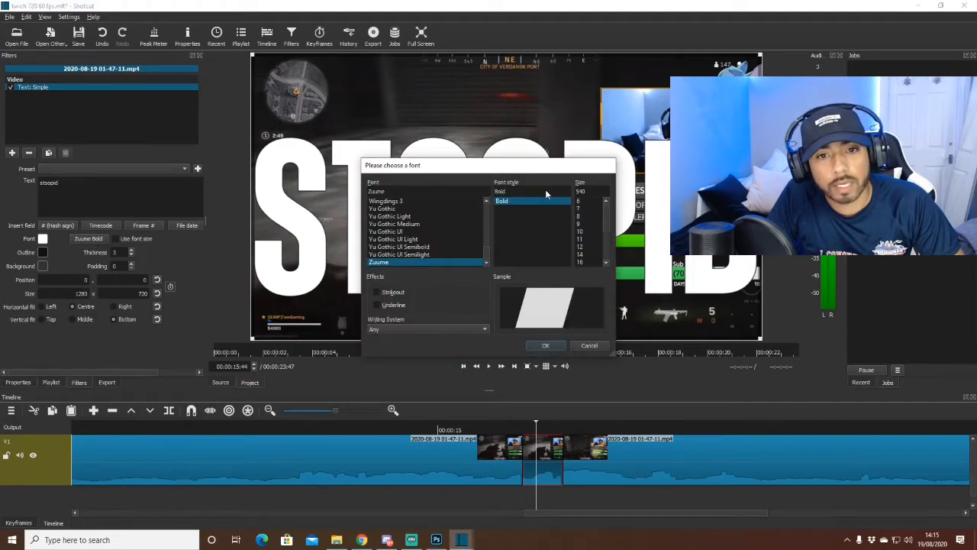
drag(489, 165, 665, 189)
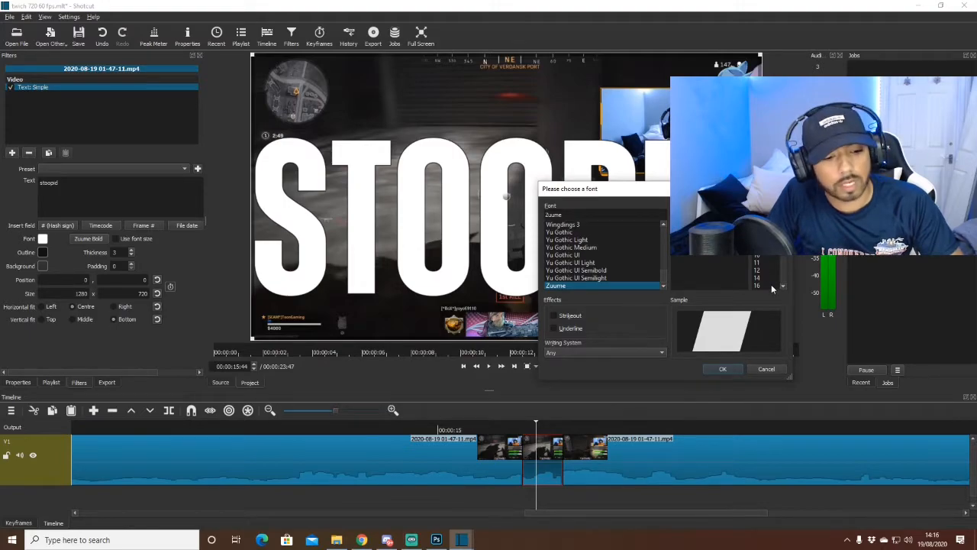
text(200)
click(723, 370)
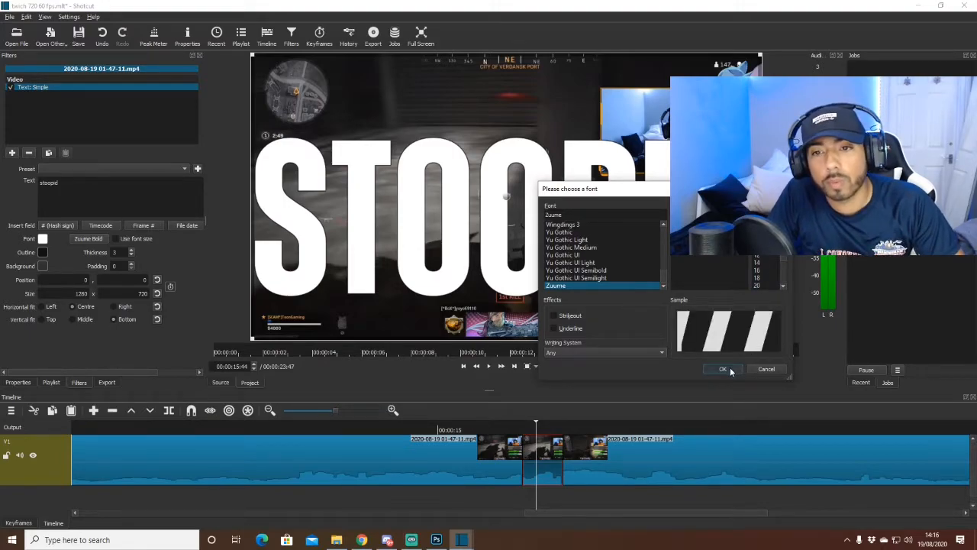
click(117, 239)
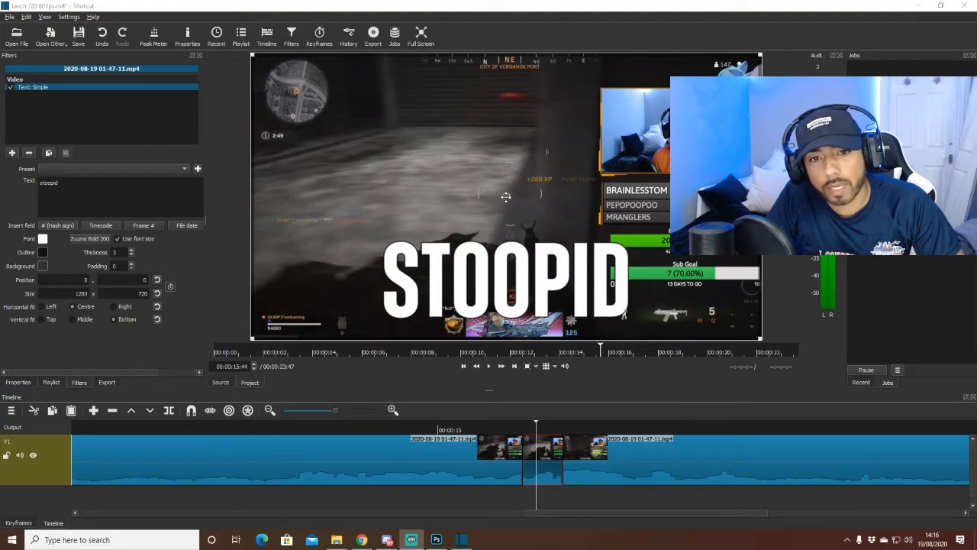
drag(505, 196, 503, 121)
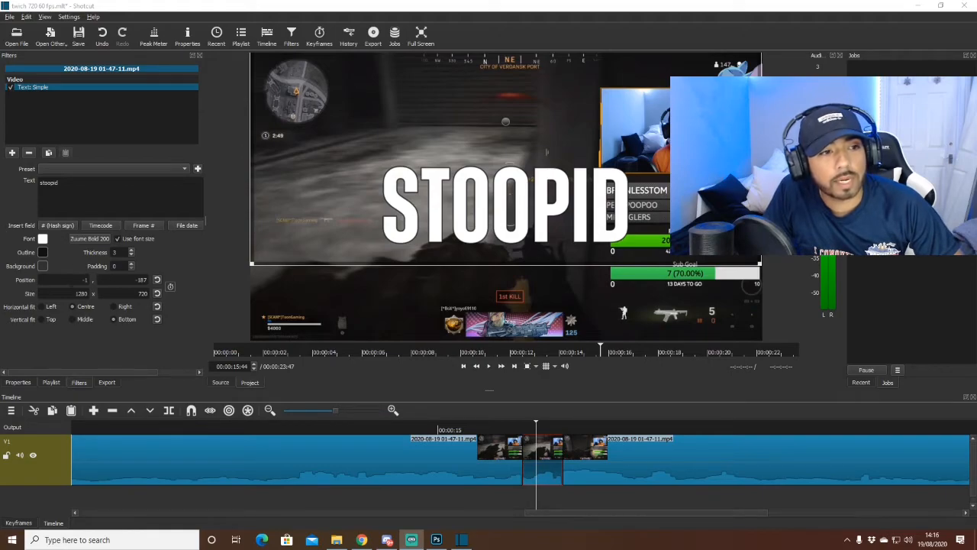
Step: Set the text's font colour to light blue, #00aaff
click(42, 239)
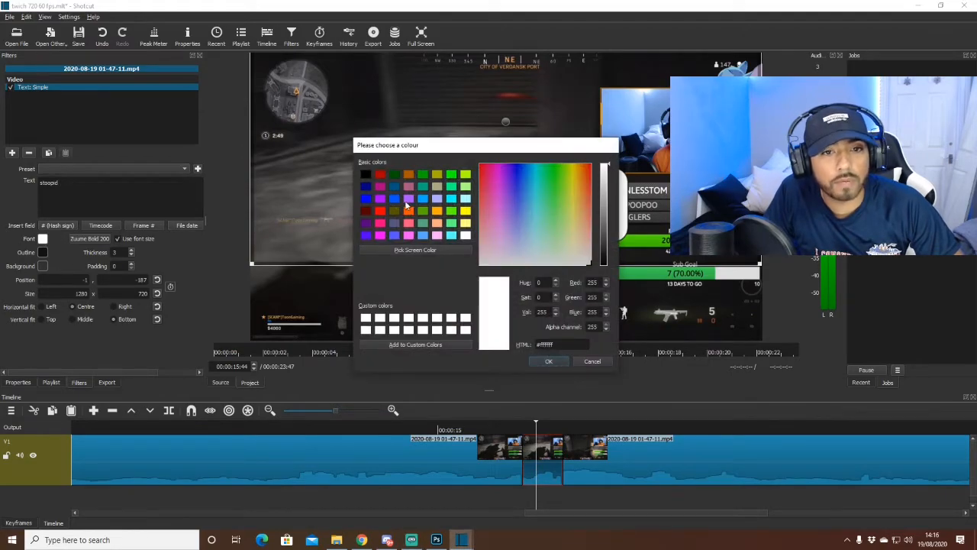
click(394, 198)
click(422, 198)
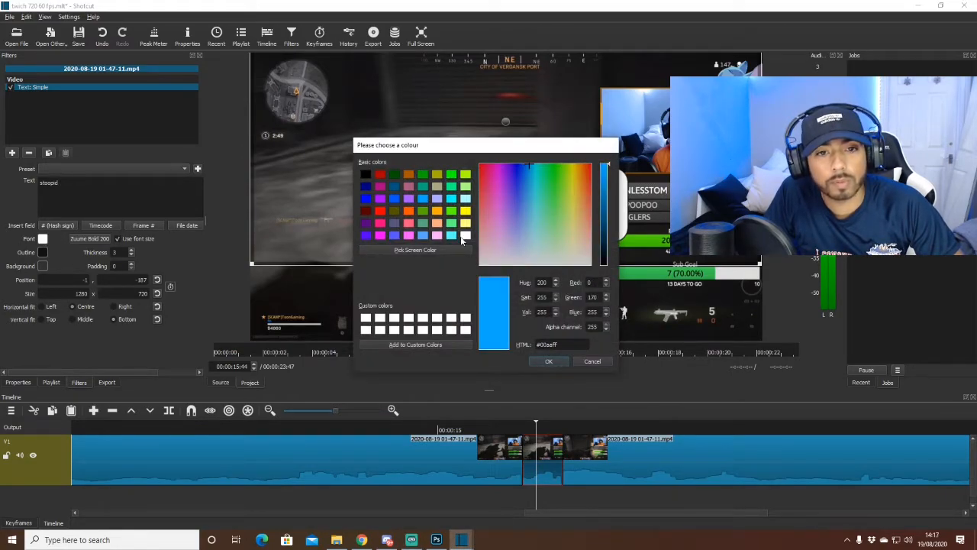
click(546, 362)
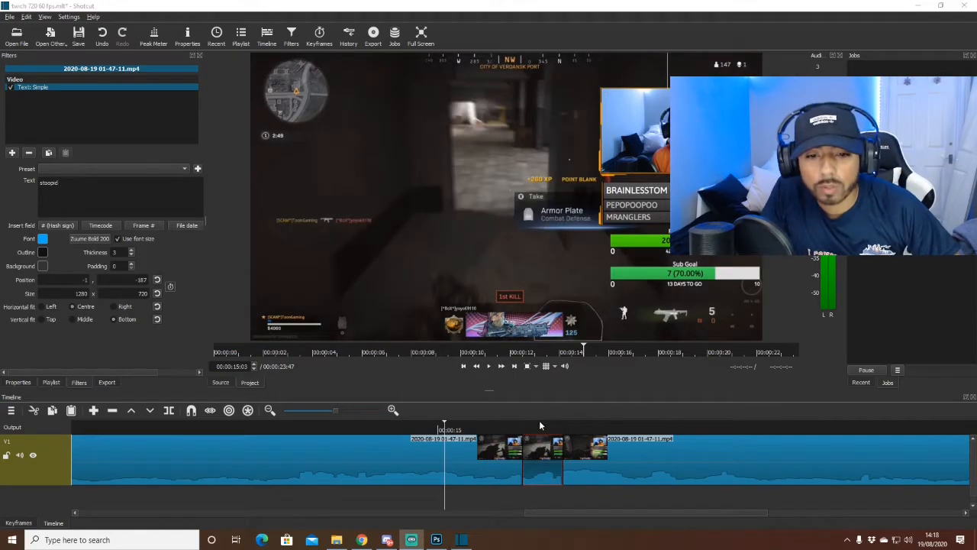
Step: Play the timeline from about 00:00:14:52 through the "stoopid" segment to check when the caption appears
click(543, 425)
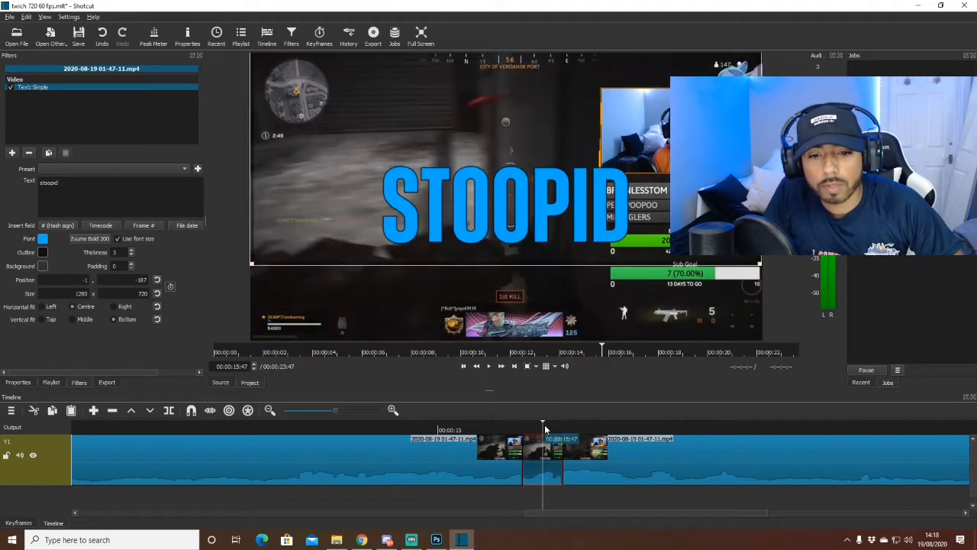
click(420, 433)
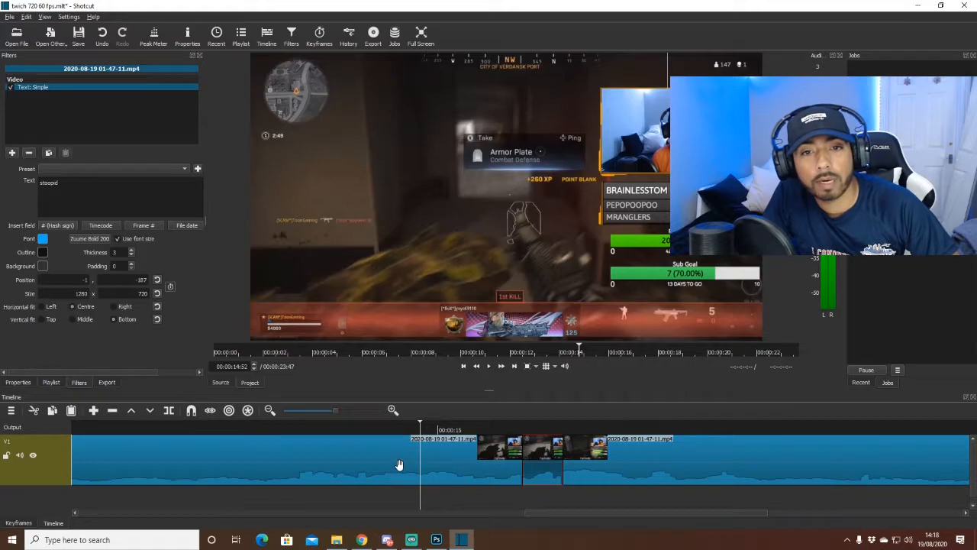
key(space)
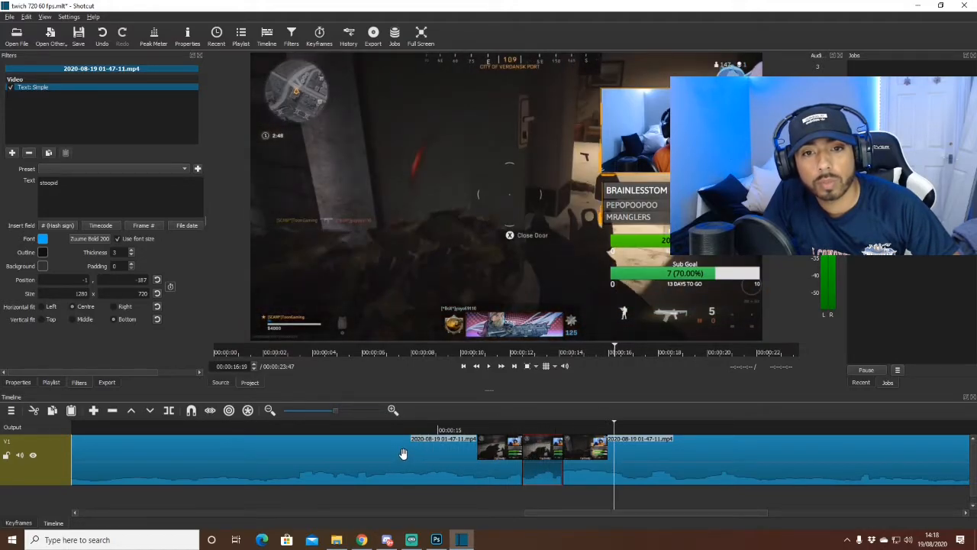
Step: Split the clip following the "stoopid" segment at 00:00:16:29 to isolate the part for the next caption
click(559, 425)
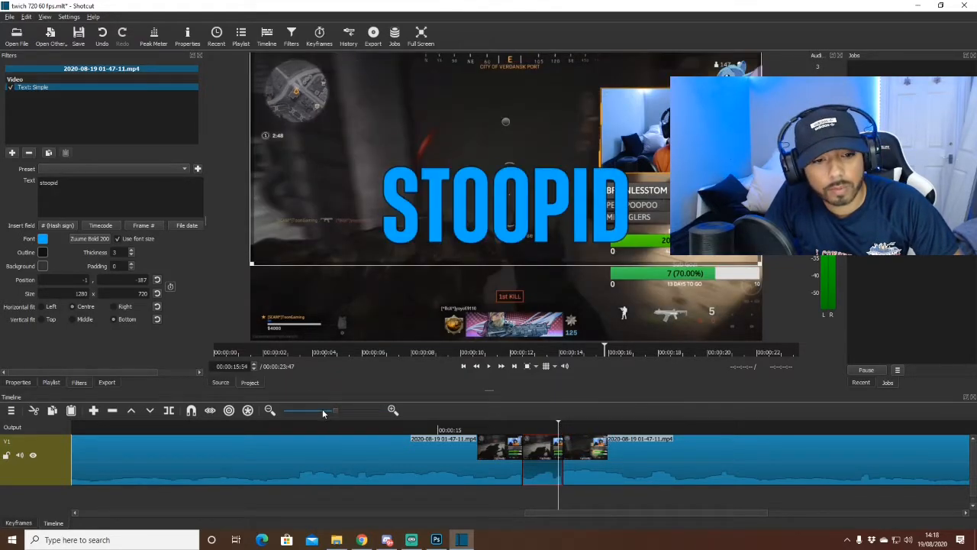
click(344, 410)
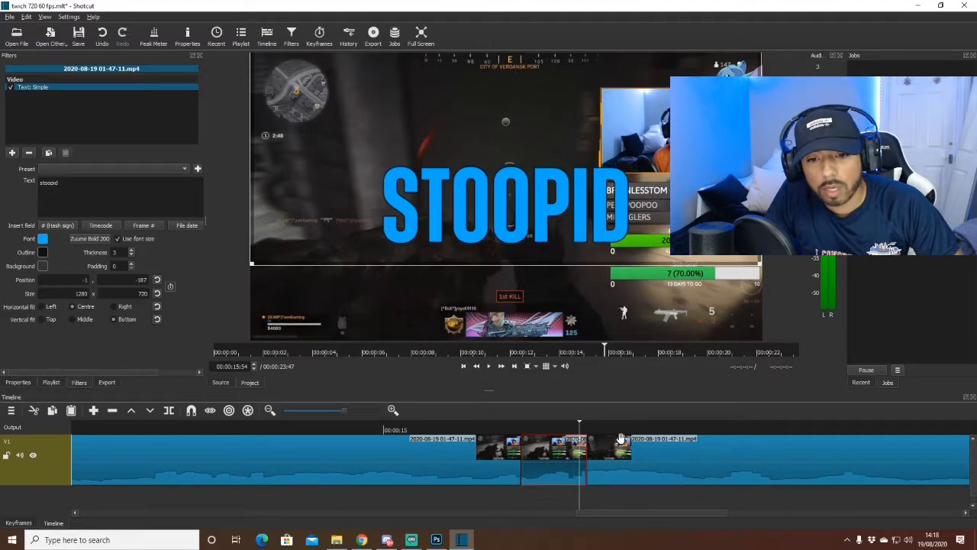
key(space)
key(space)
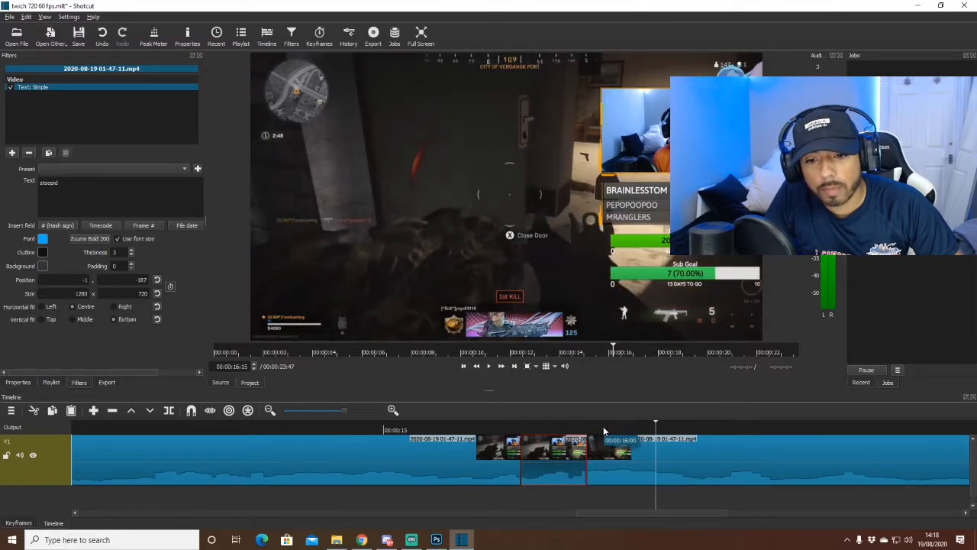
click(576, 425)
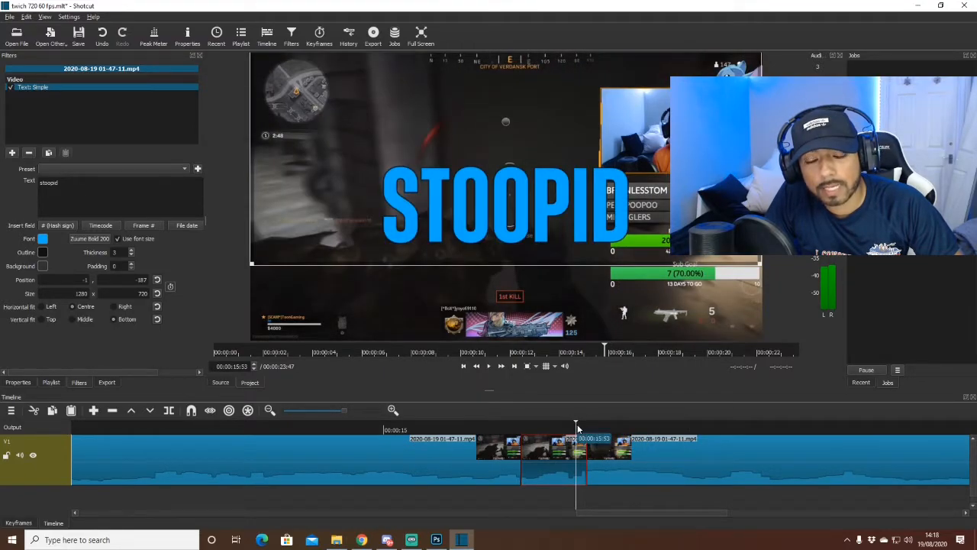
key(space)
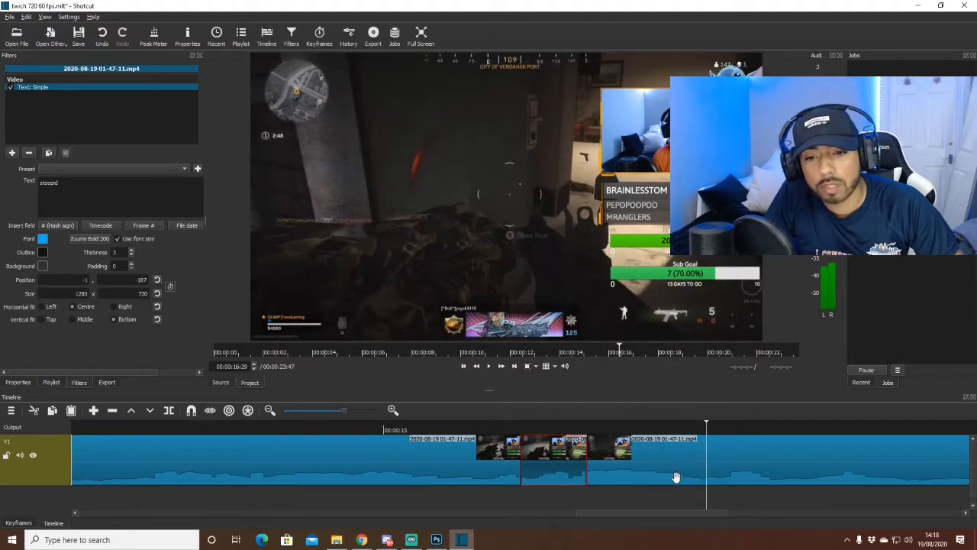
click(677, 463)
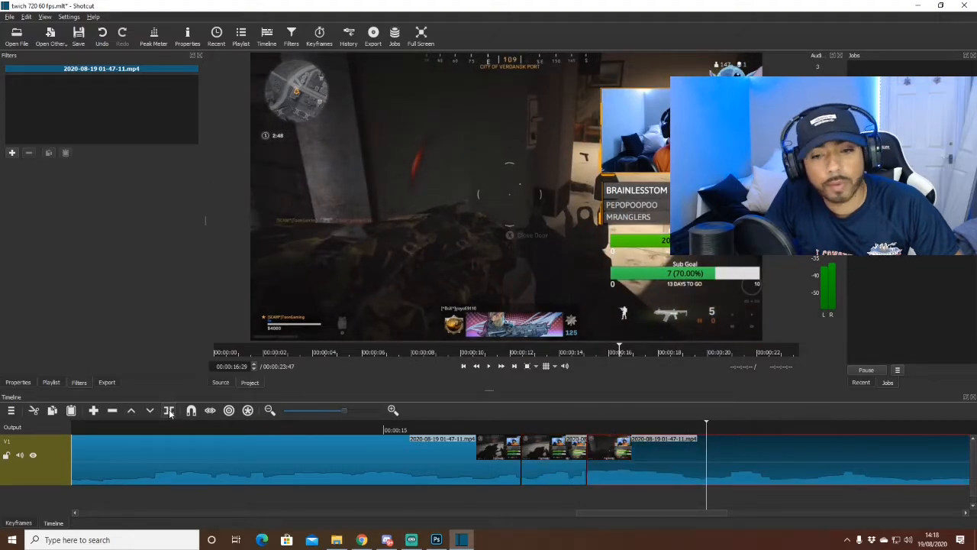
click(170, 411)
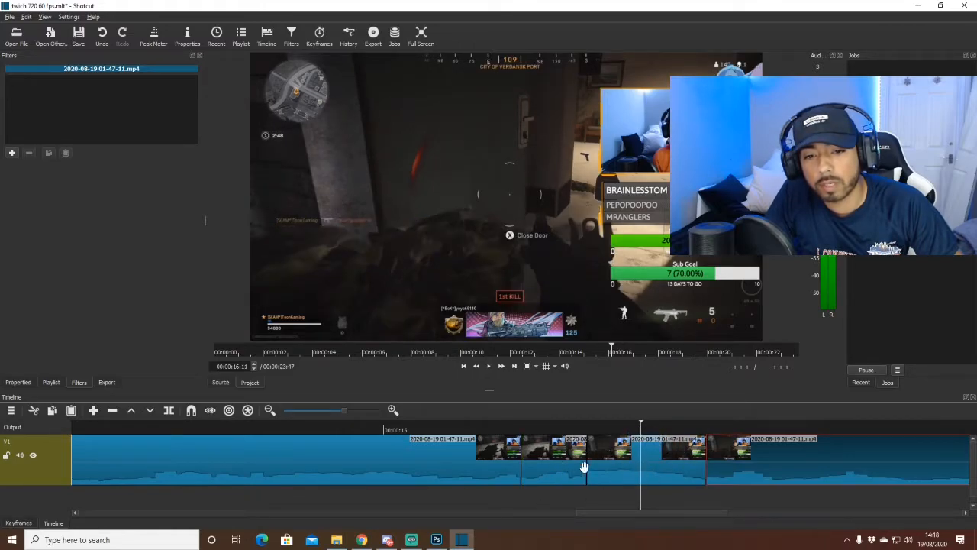
Step: Copy the text filter from the "stoopid" segment
click(657, 461)
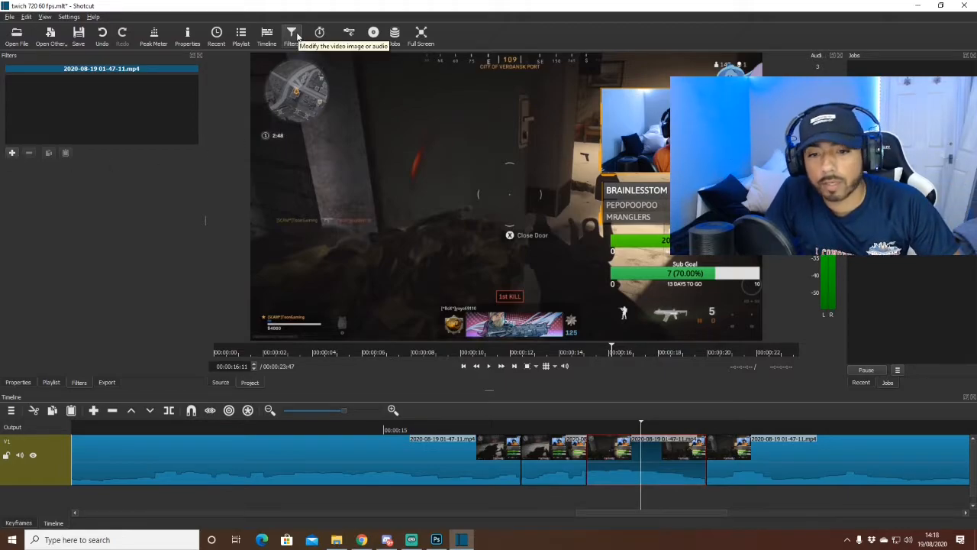
click(549, 431)
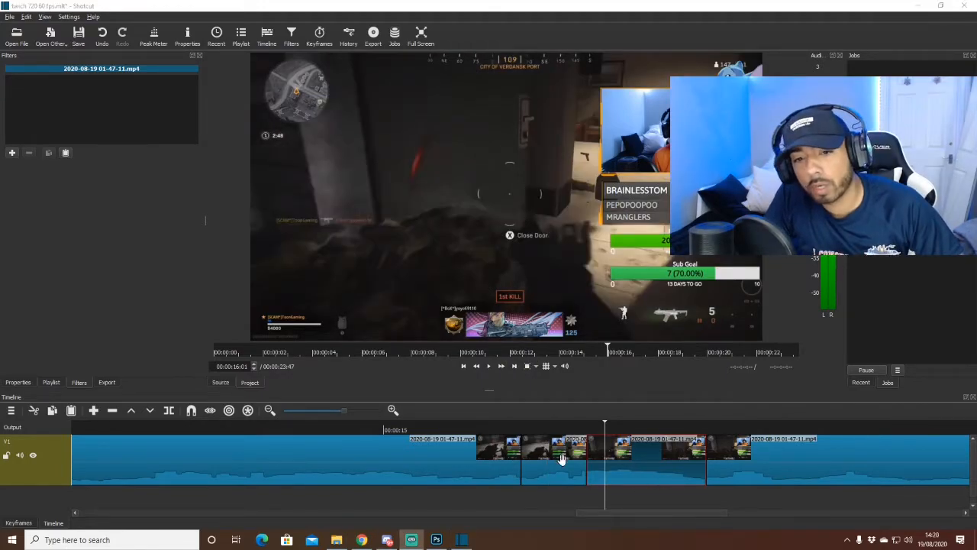
click(550, 441)
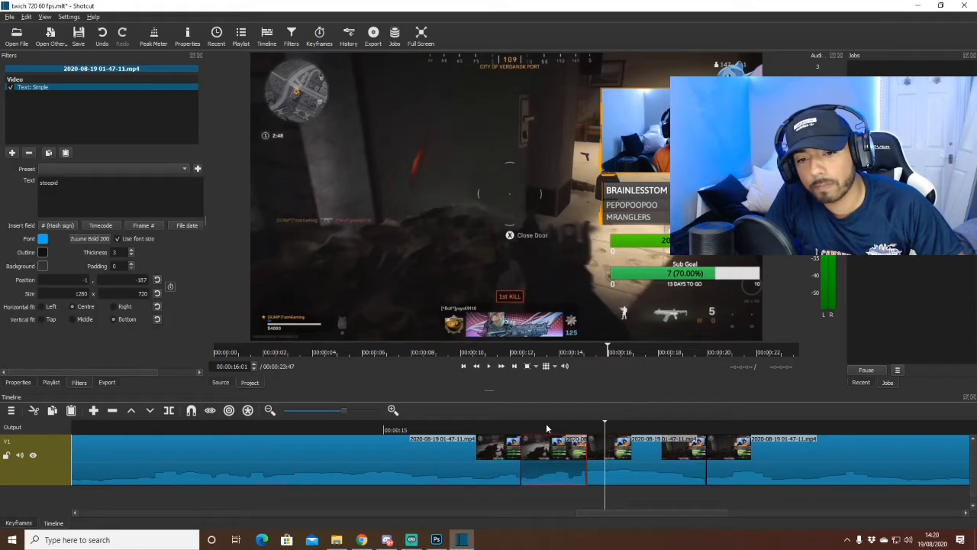
click(550, 429)
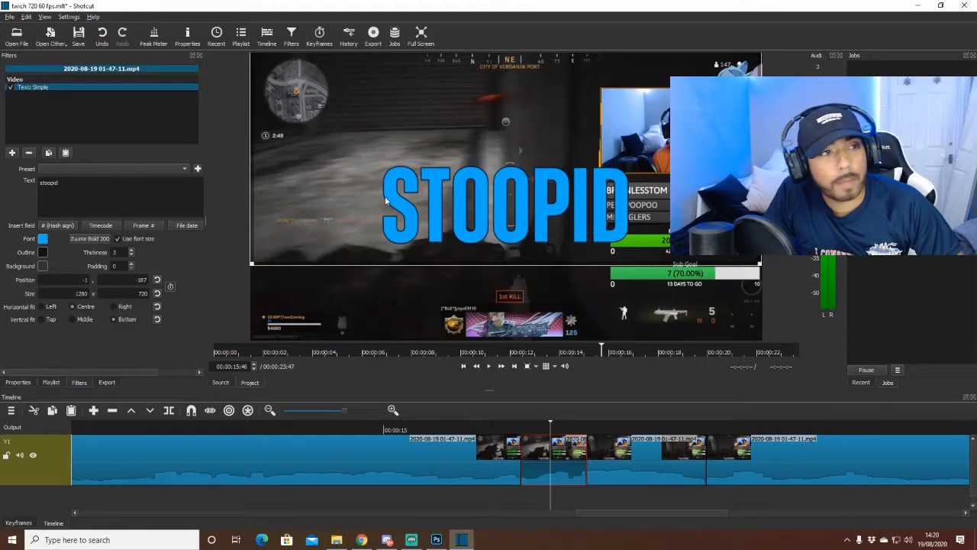
click(48, 154)
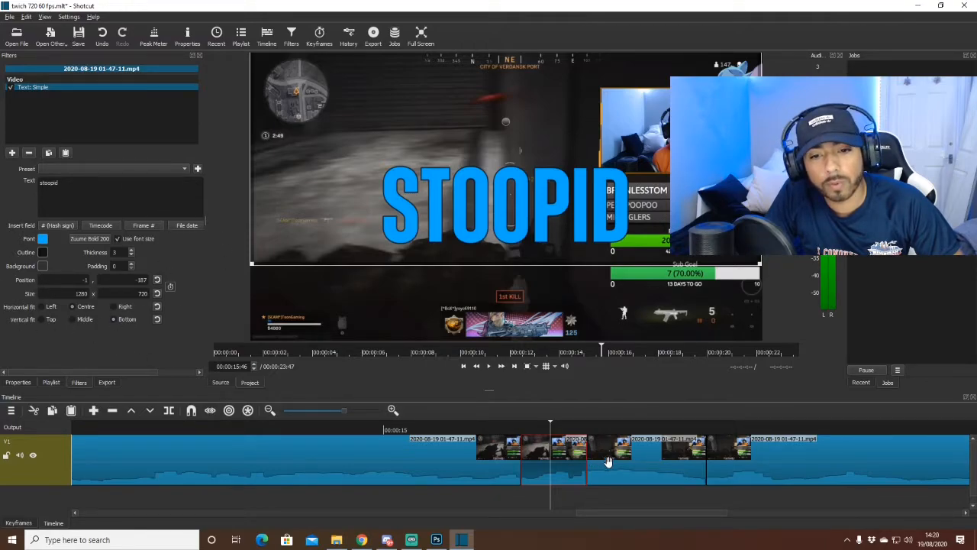
Step: Paste the copied text filter onto the segment directly after the "stoopid" one and change its text to "ass"
click(619, 427)
click(639, 477)
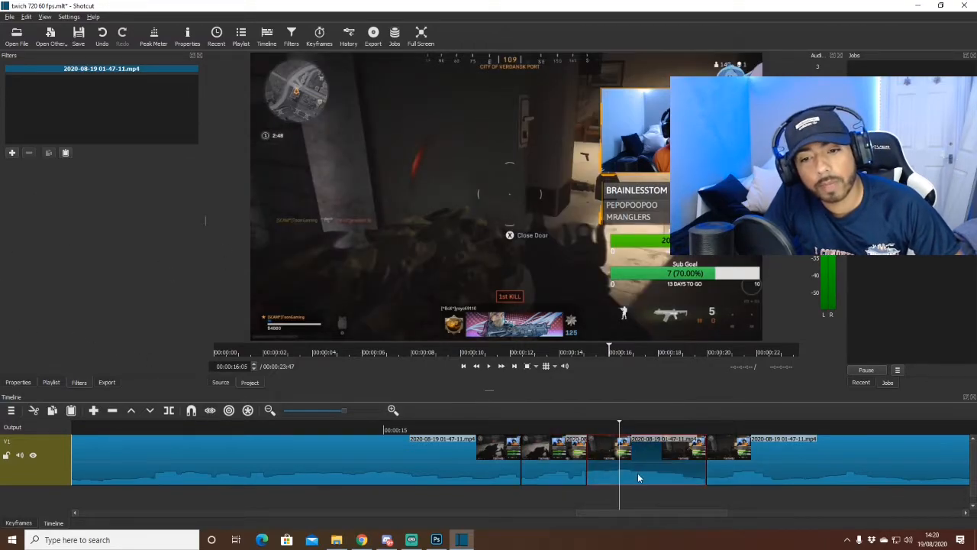
click(66, 153)
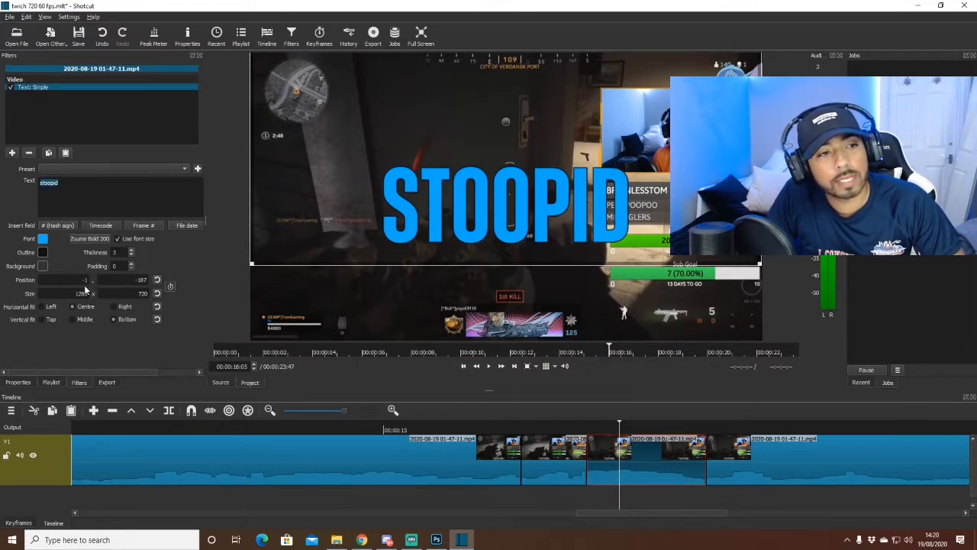
text(ass)
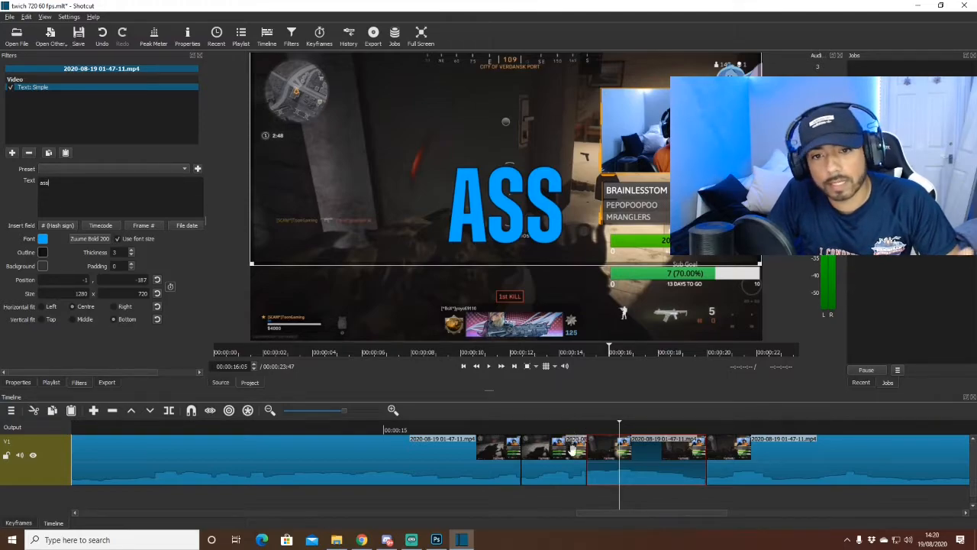
Step: Play the timeline from just after 00:00:15 through the "stoopid" and "ass" captions
click(403, 433)
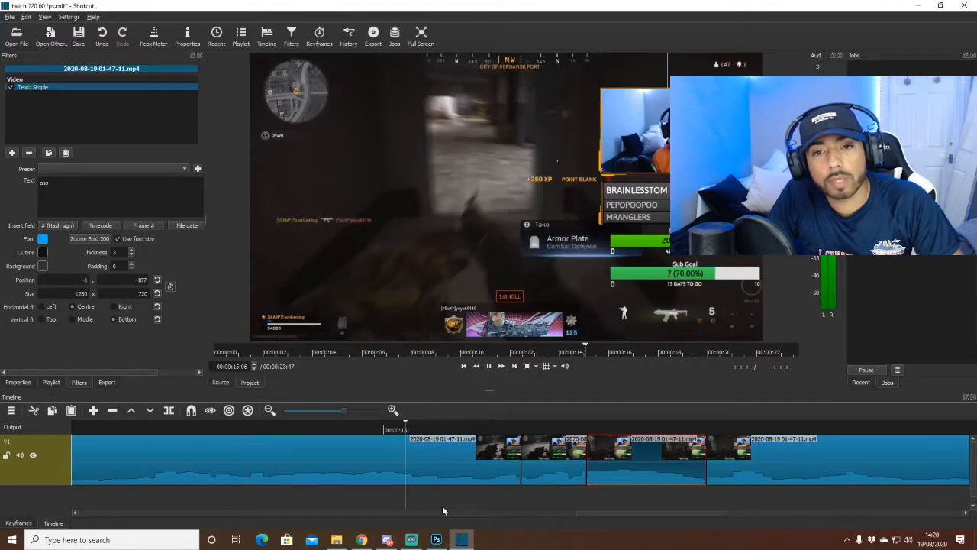
key(space)
key(space)
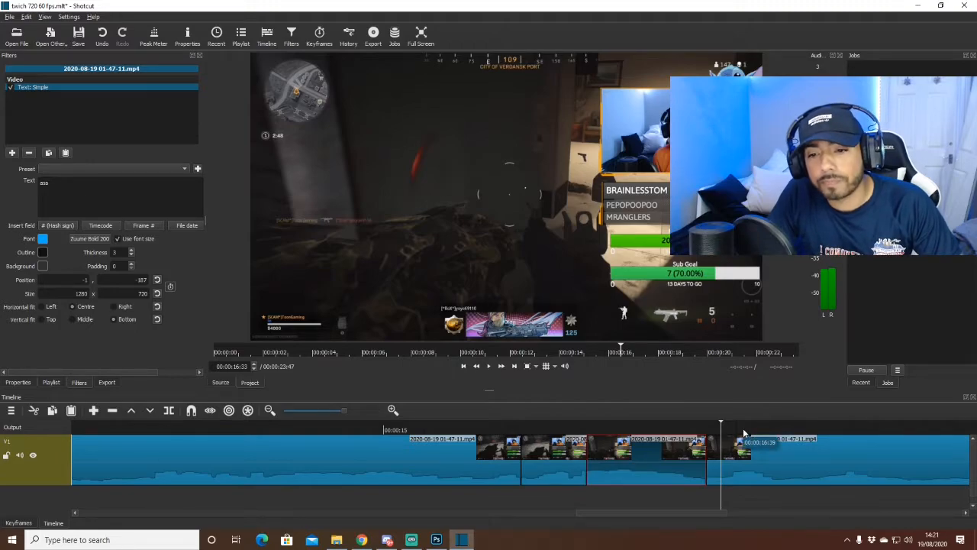
Step: Split the clip following the "ass" segment at about 00:00:17:05
click(819, 429)
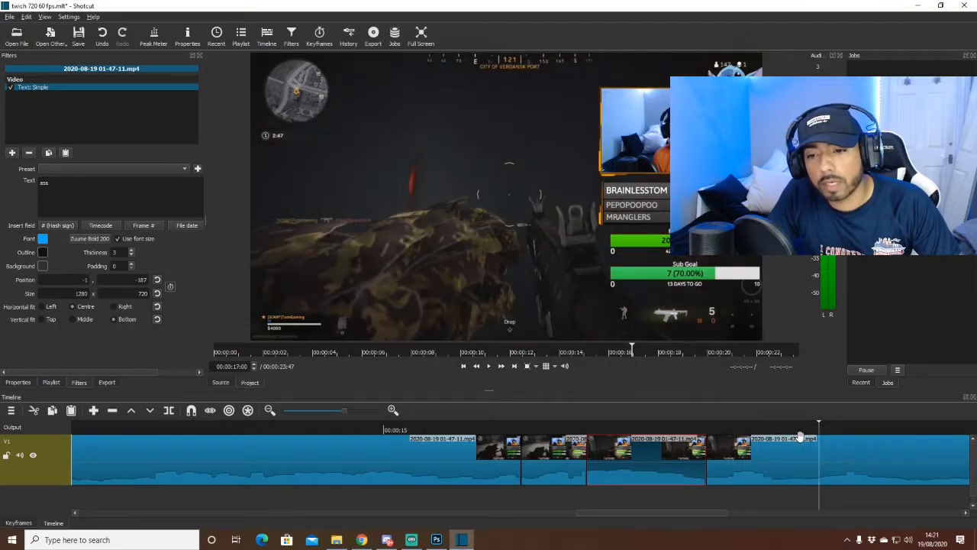
click(865, 431)
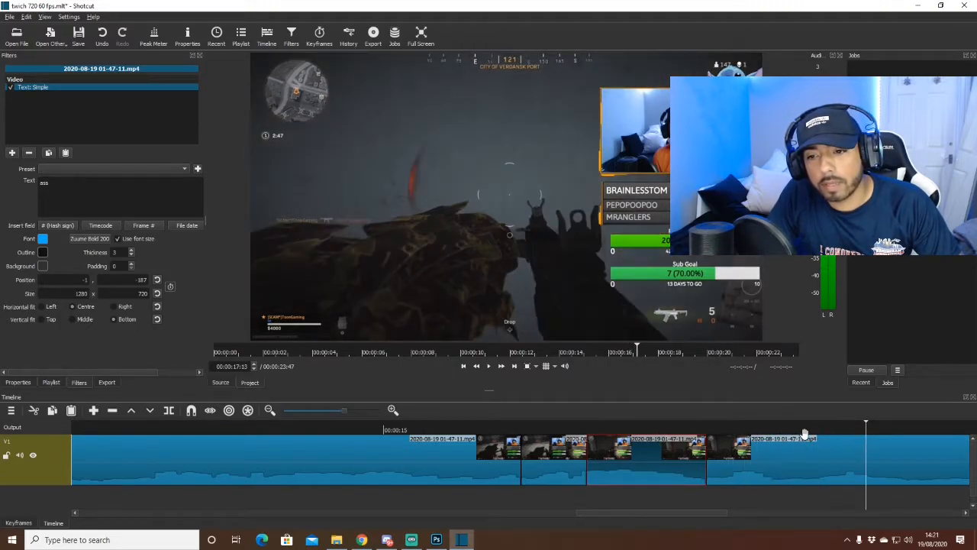
click(838, 429)
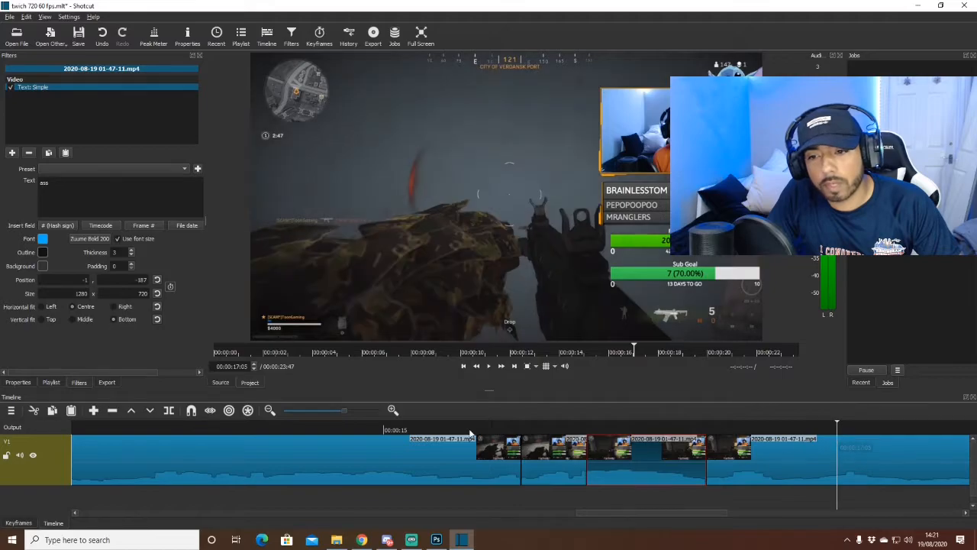
click(169, 410)
Step: Paste the copied text filter onto the newly cut segment after the "ass" caption
click(731, 430)
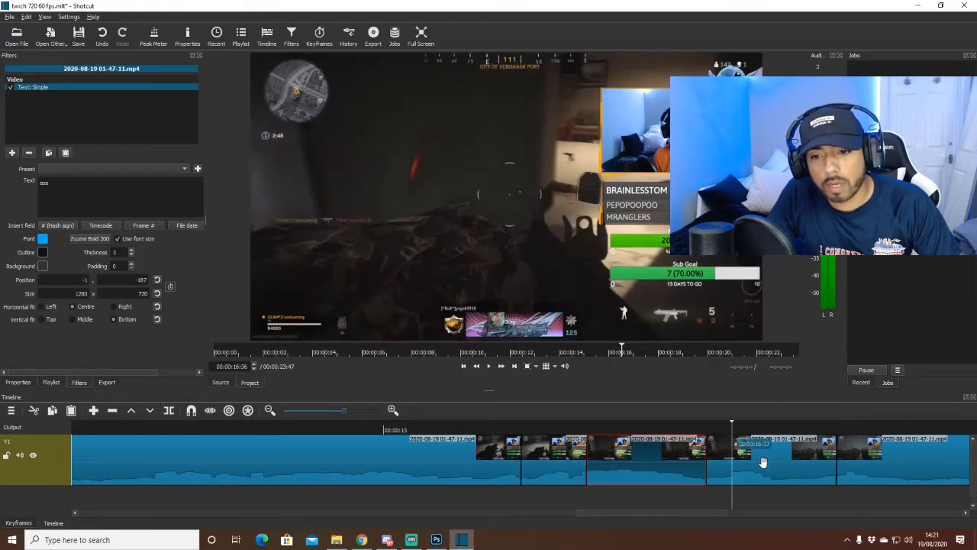
click(763, 462)
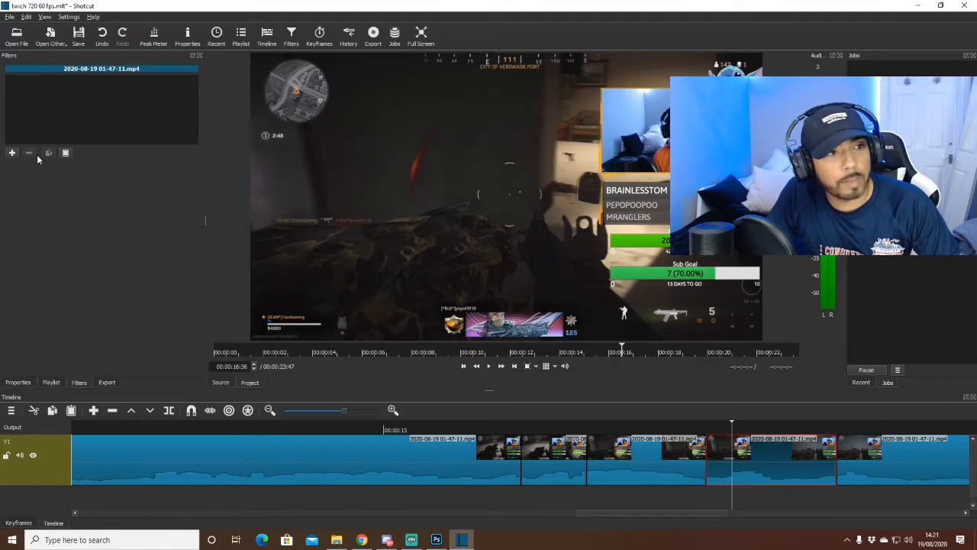
click(67, 154)
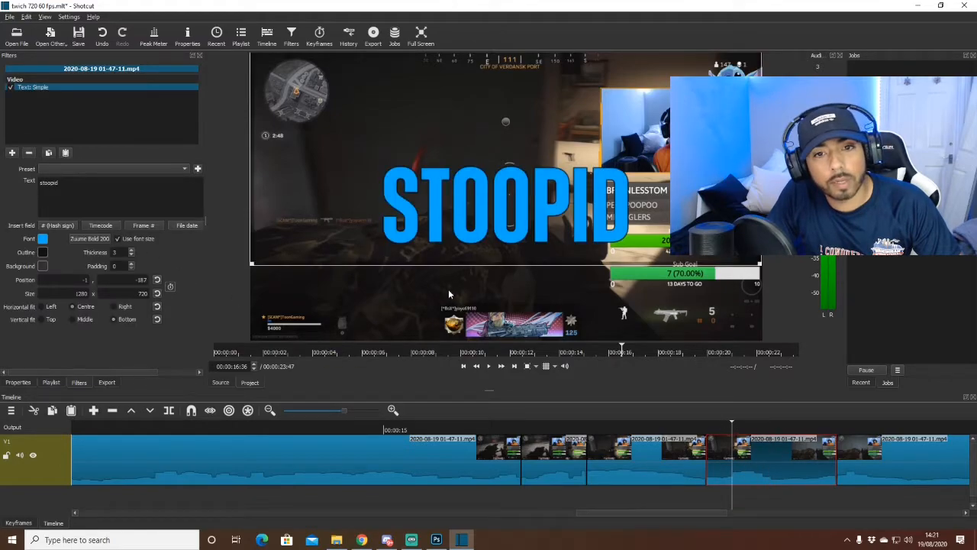
Step: Replace the pasted caption's text with "biatchhh"
click(77, 183)
key(BackSpace)
key(BackSpace)
key(BackSpace)
key(BackSpace)
key(BackSpace)
key(BackSpace)
key(BackSpace)
text(bi)
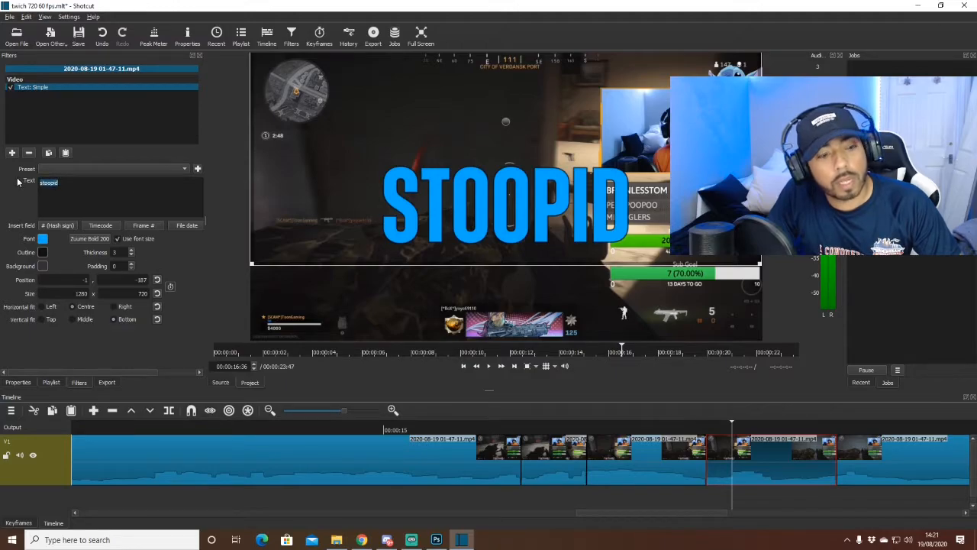
text(atchhh)
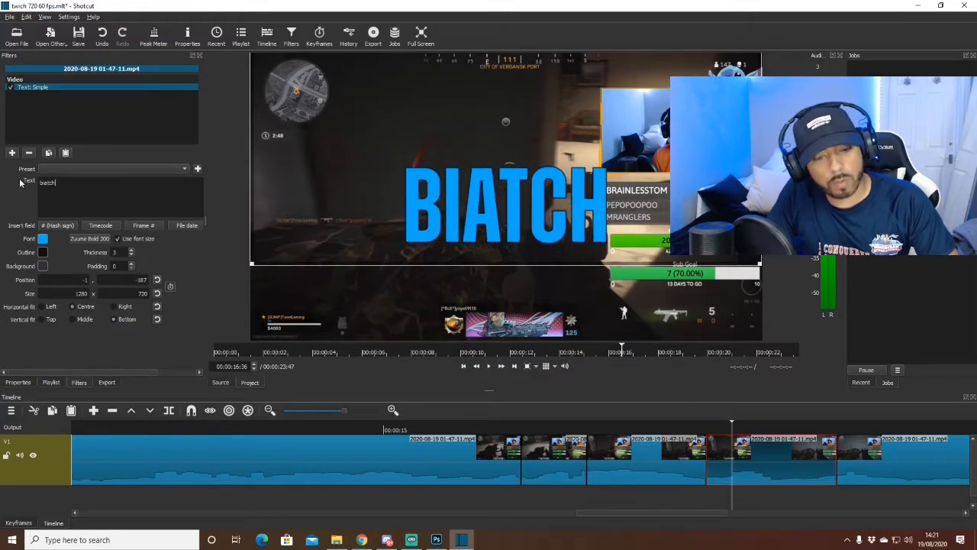
Step: Play the timeline from just before 00:00:15 to review all three captions in sequence
click(467, 432)
click(372, 431)
key(space)
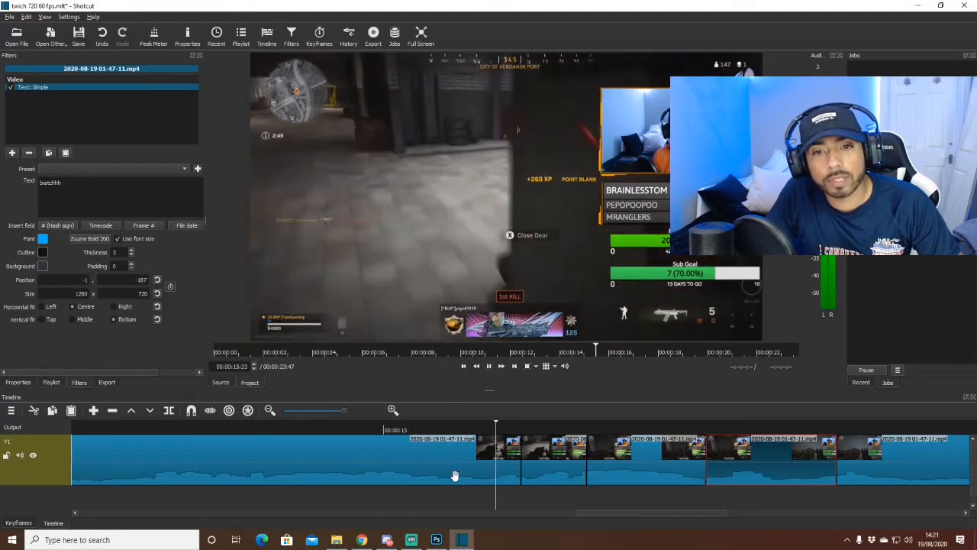
key(space)
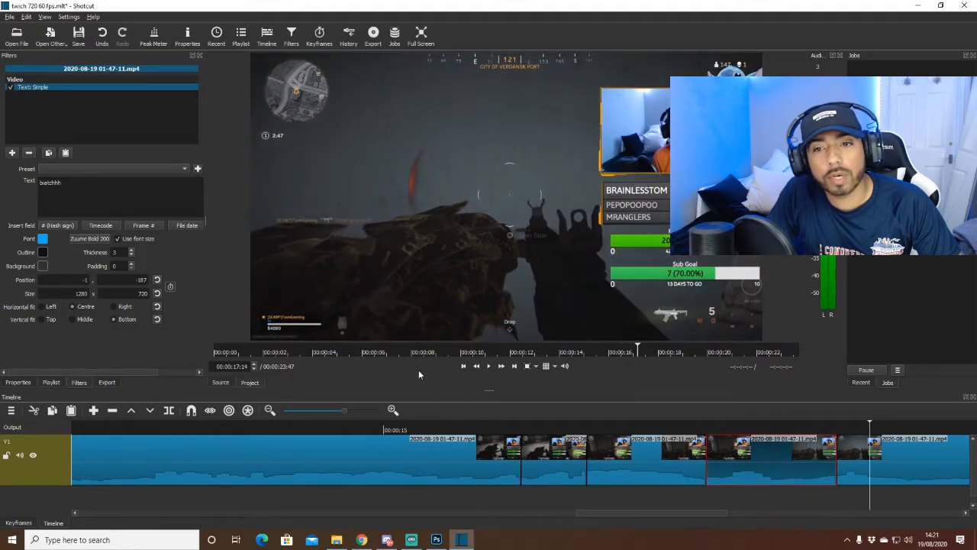
Step: Replay the captioned section from about 00:00:15 and preview the "biatchhh" caption at about 00:00:16:44
click(540, 431)
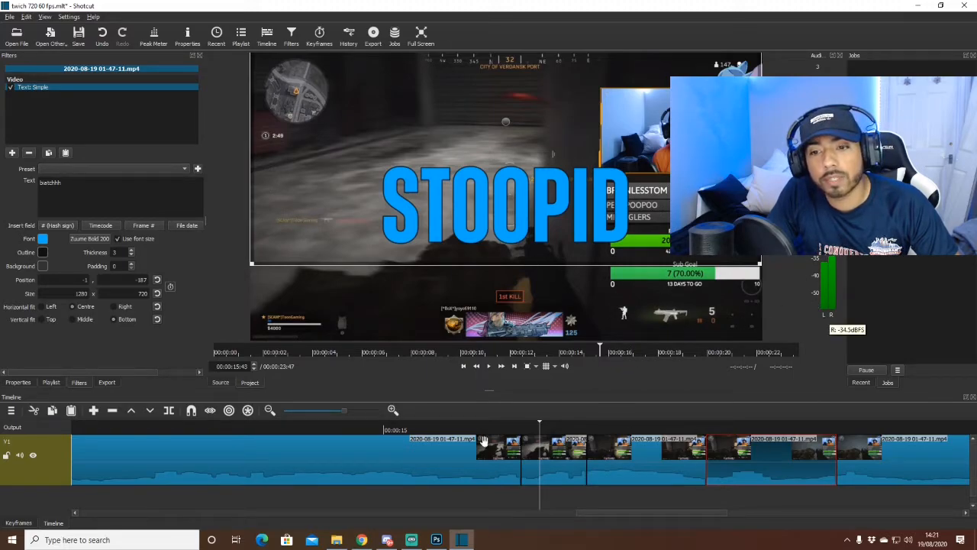
click(296, 460)
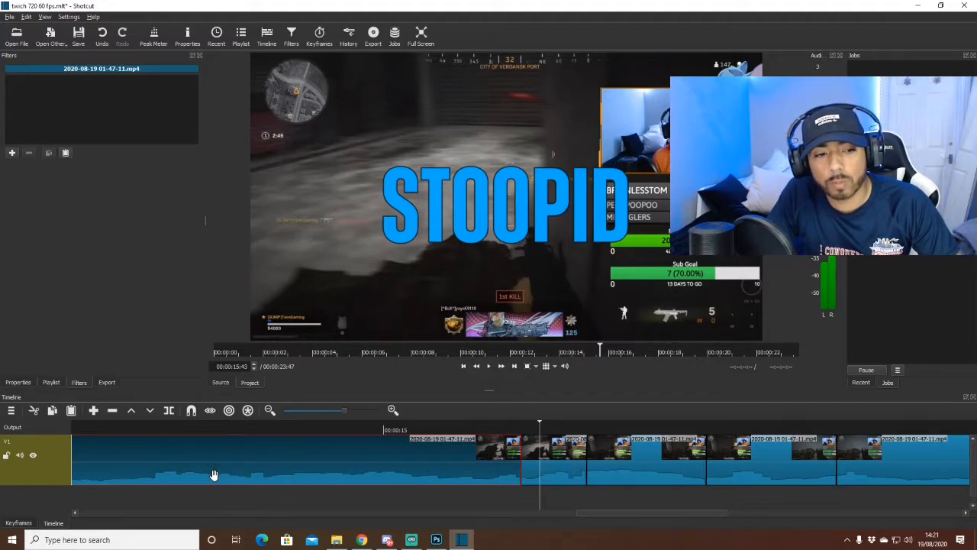
click(397, 429)
key(space)
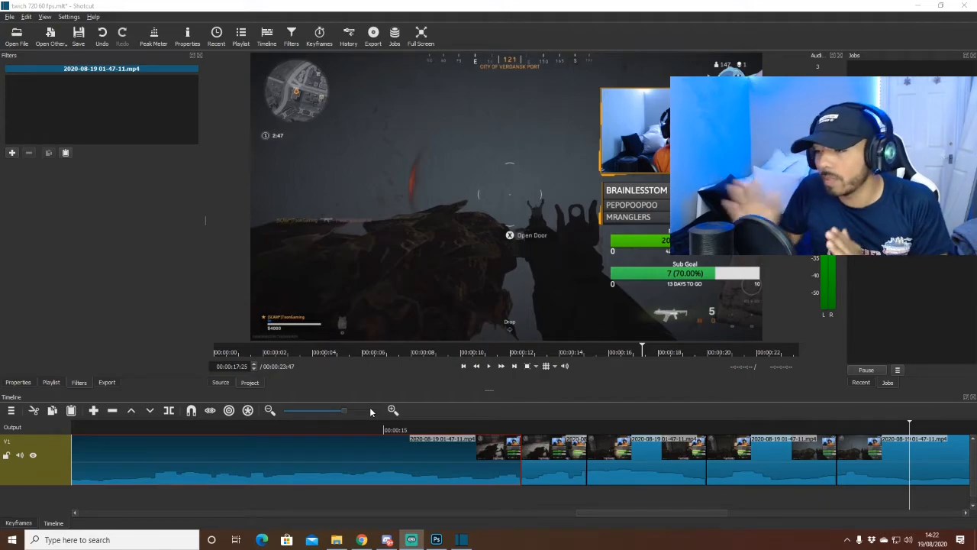
click(851, 429)
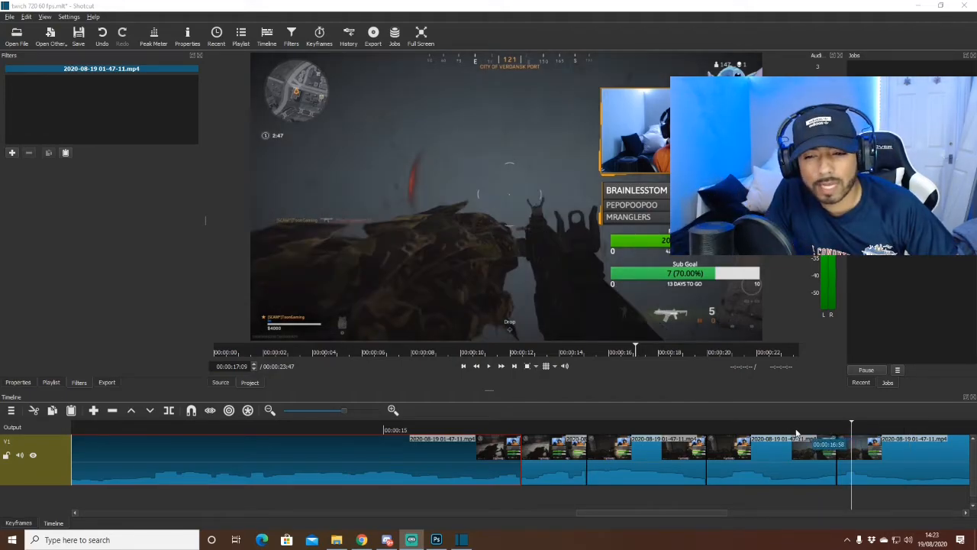
click(762, 425)
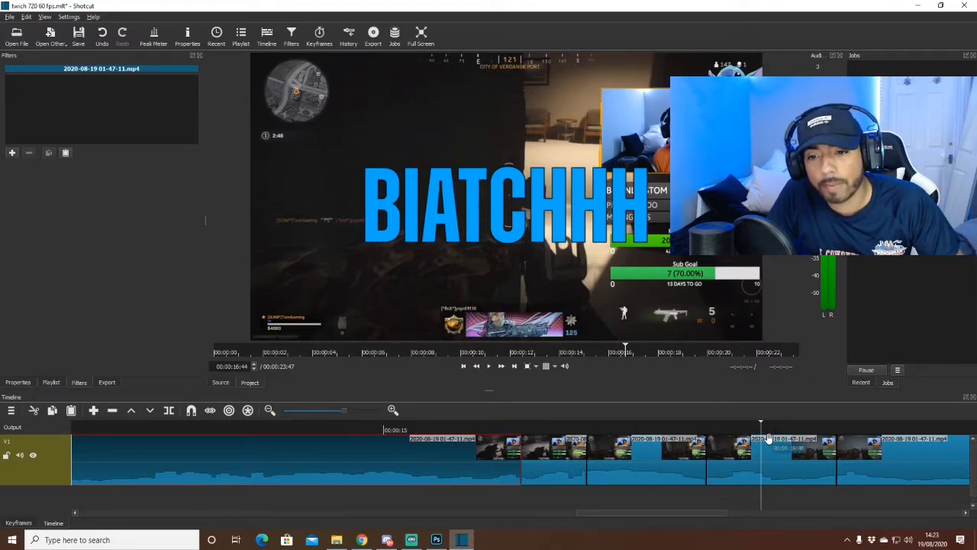
Step: Change the font colour of the "biatchhh" caption to the light green basic colour
click(779, 456)
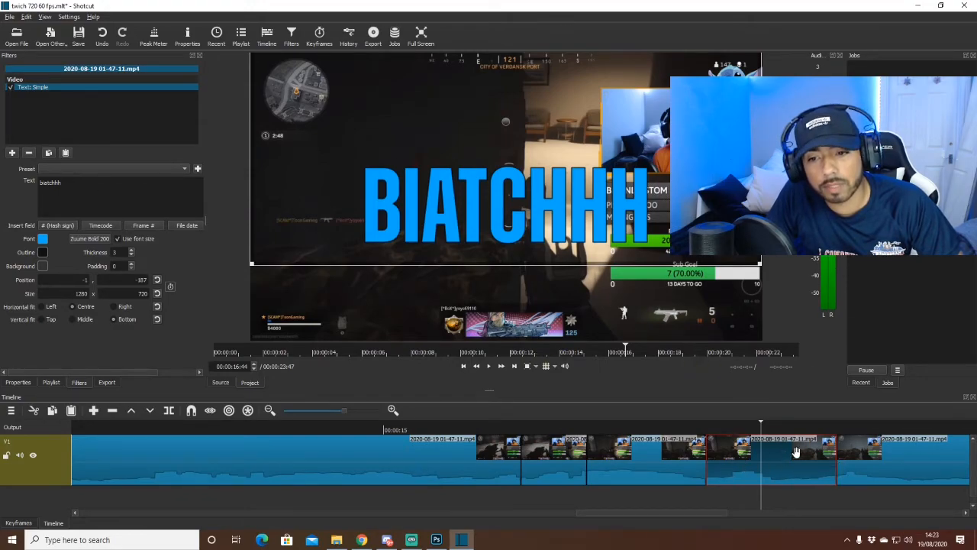
click(43, 240)
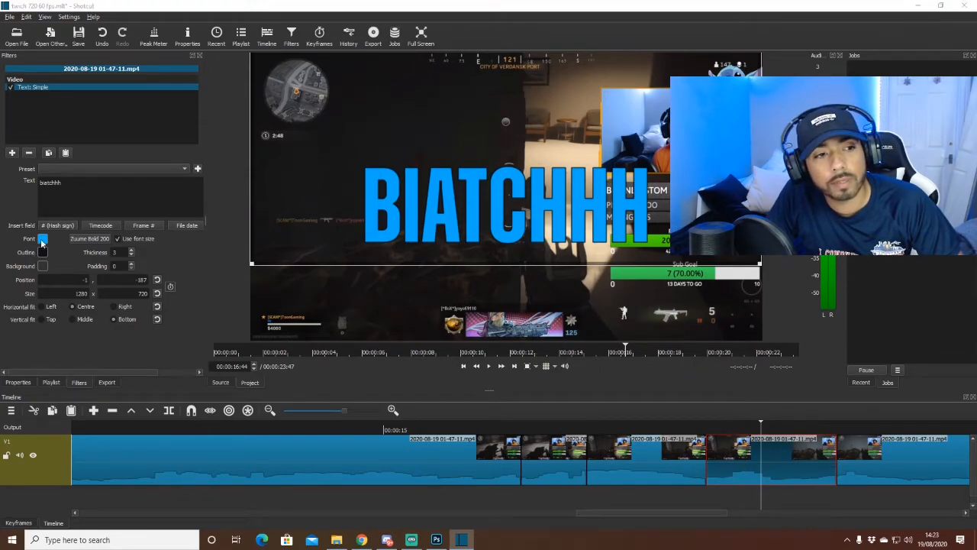
click(585, 216)
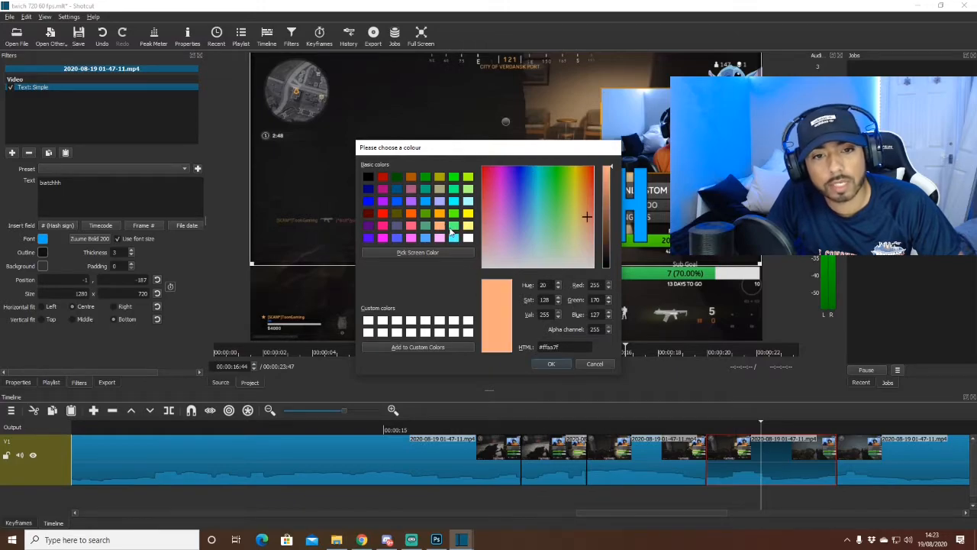
click(551, 200)
click(551, 363)
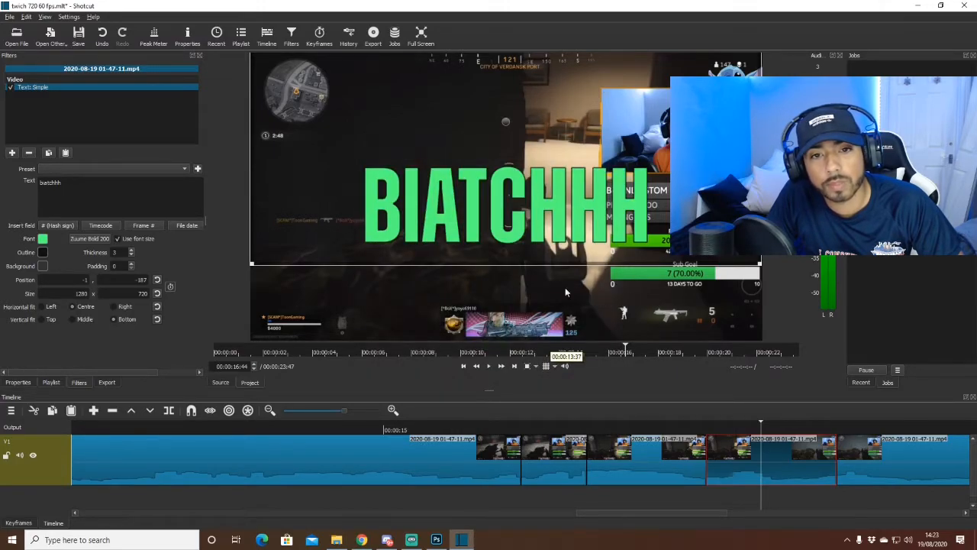
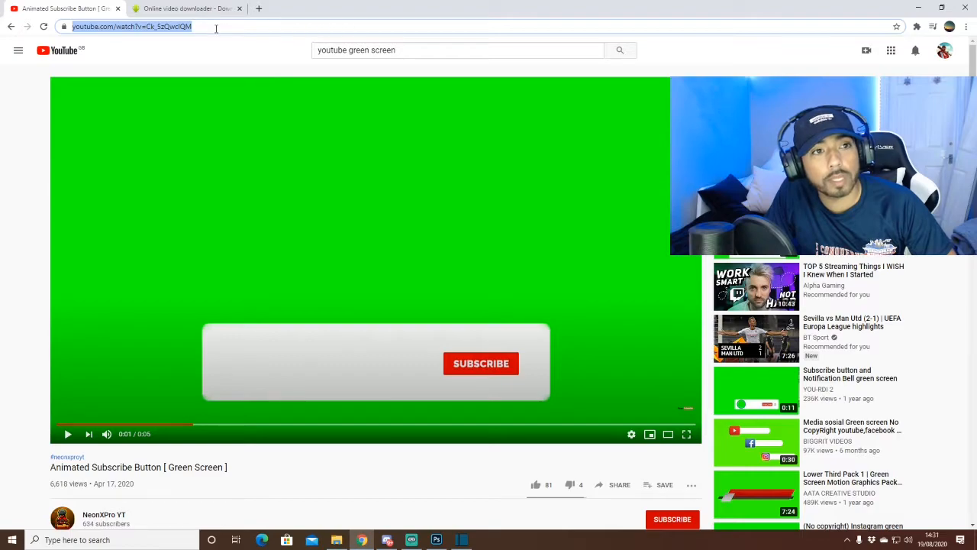
Step: Copy the full web address of the "Animated Subscribe Button [ Green Screen ]" YouTube video
double_click(216, 29)
click(248, 26)
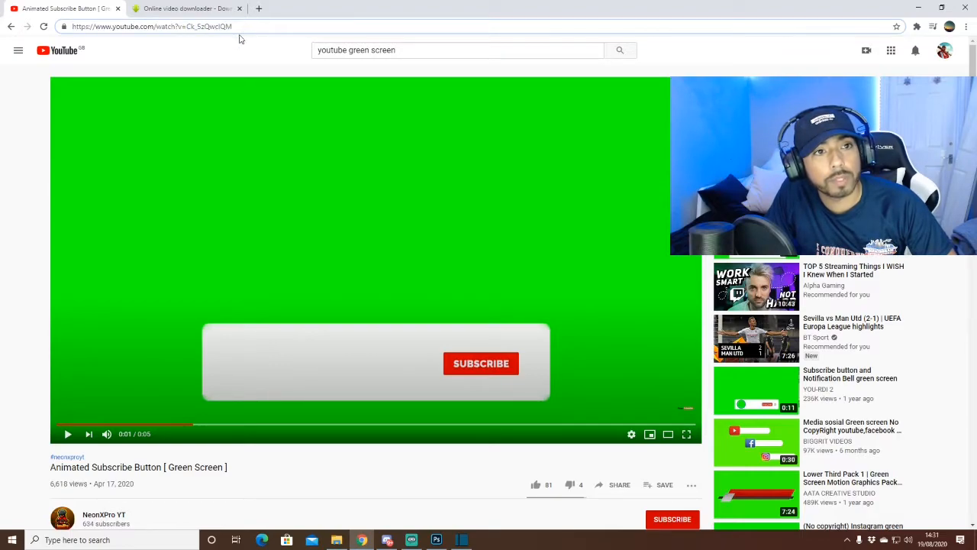
drag(248, 26, 35, 28)
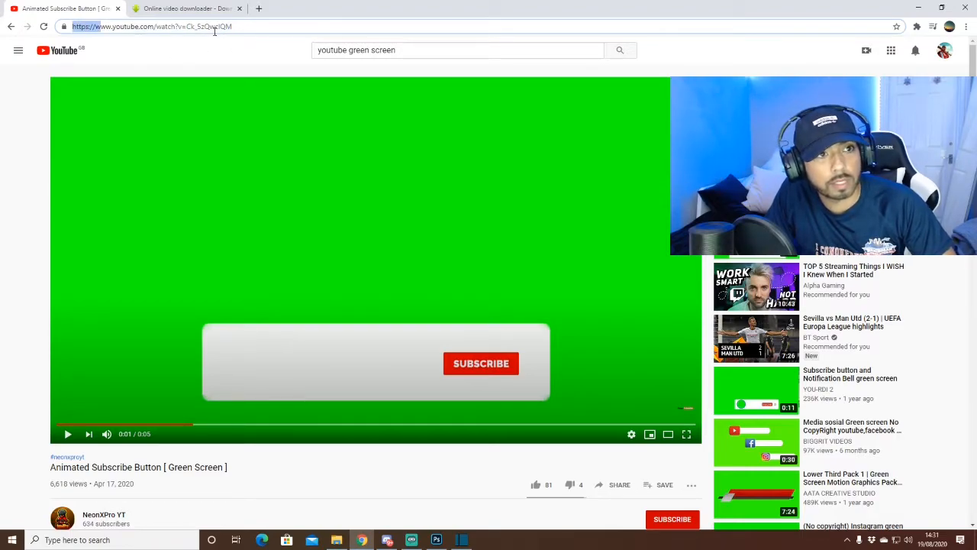
triple_click(211, 29)
key(ctrl+c)
Step: Switch to the savefrom.net video downloader and submit the copied YouTube link
click(185, 9)
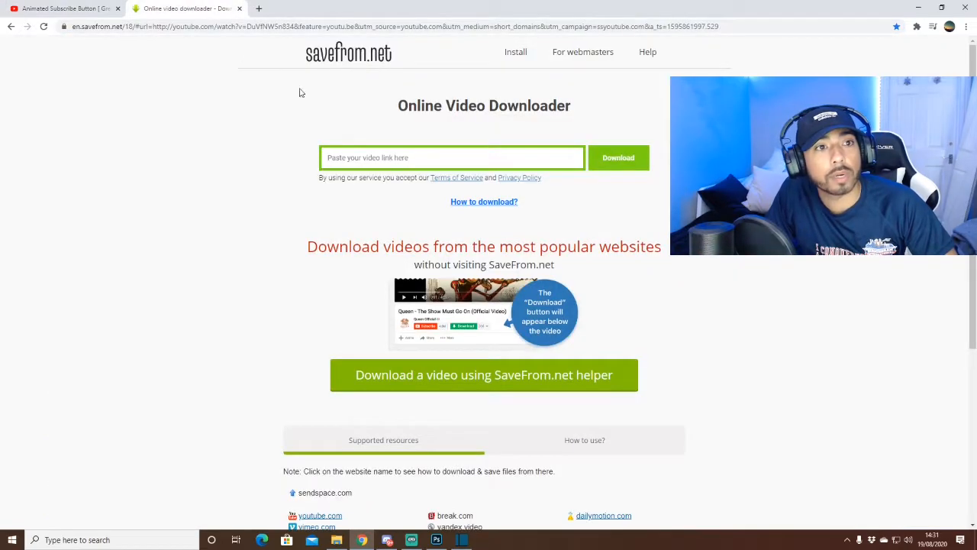
click(399, 159)
key(ctrl+v)
click(619, 157)
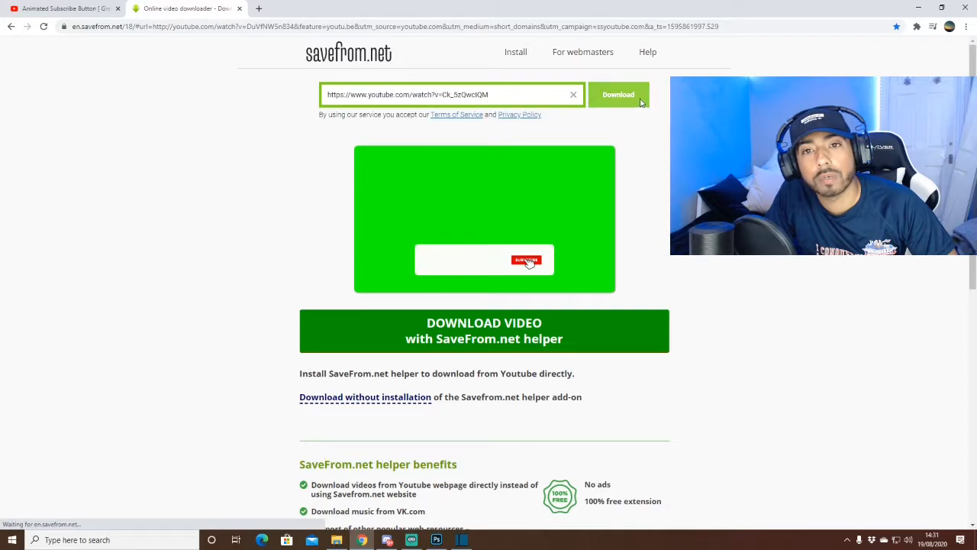
Step: Download the green screen video as MP4 720 and close the advertisement page that opens
scroll(769, 264, down, 2)
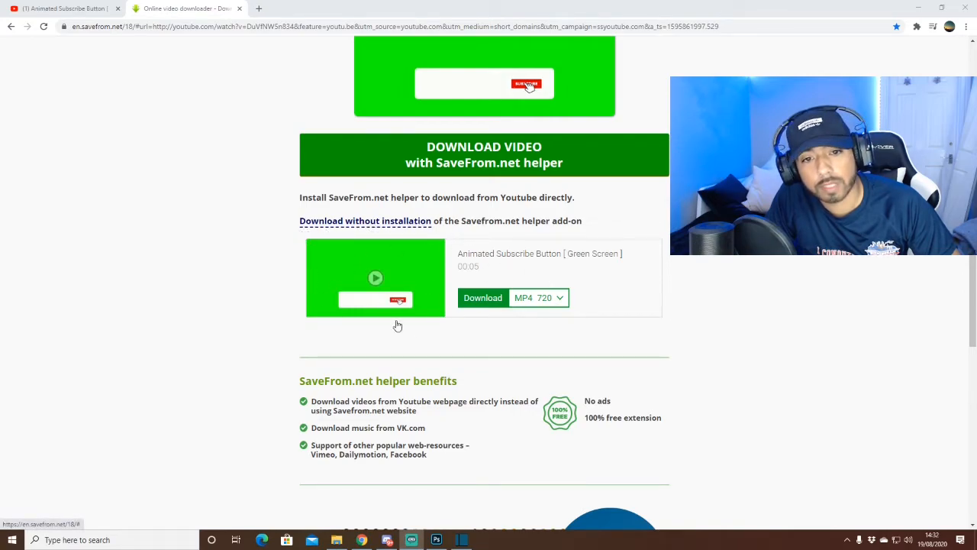
scroll(458, 320, down, 1)
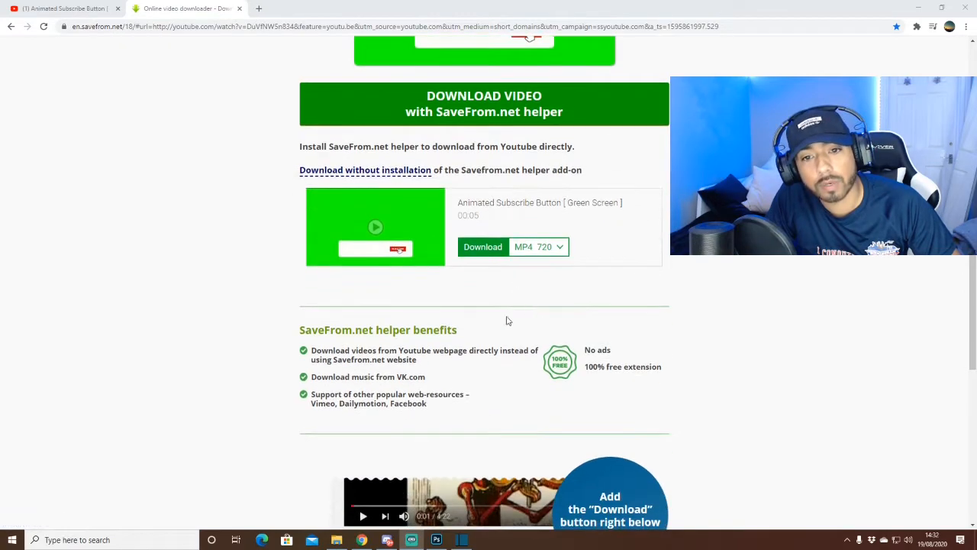
click(469, 252)
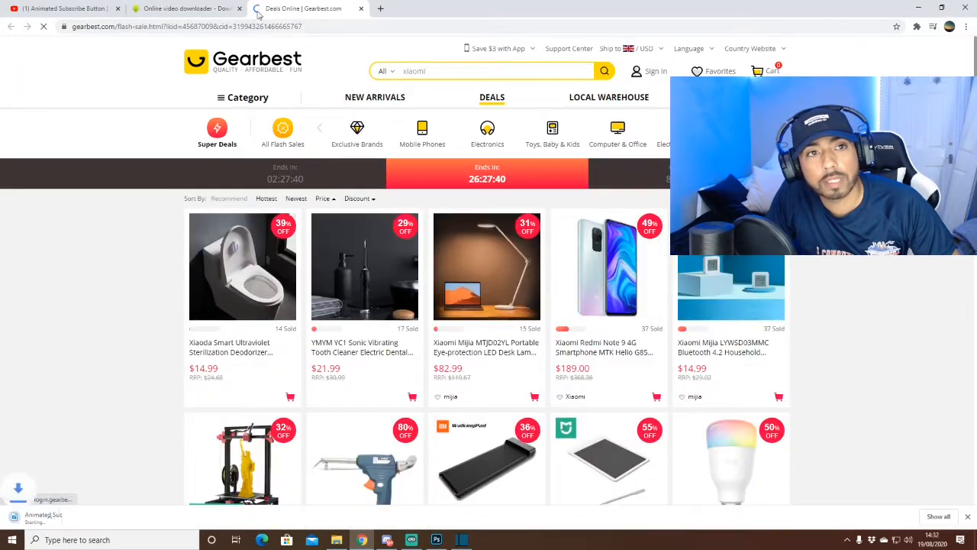
click(363, 9)
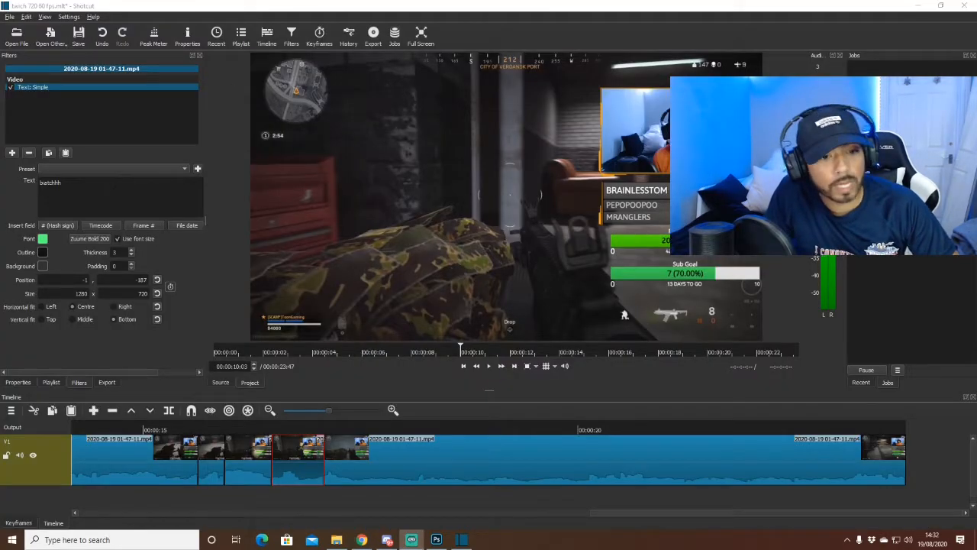
Step: In Shotcut, open the downloaded "Animated Subscribe Button [ Green Screen ]" video from the Downloads folder
click(9, 38)
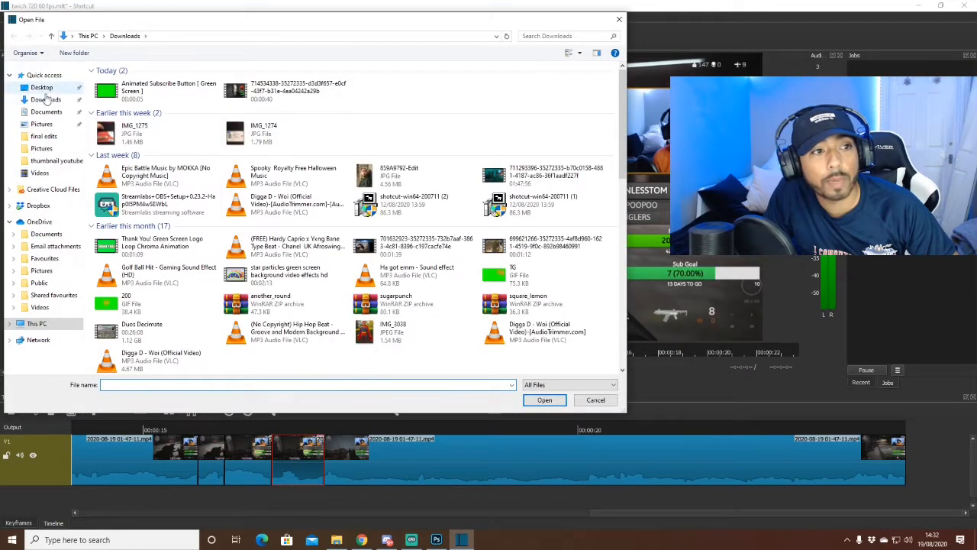
click(156, 87)
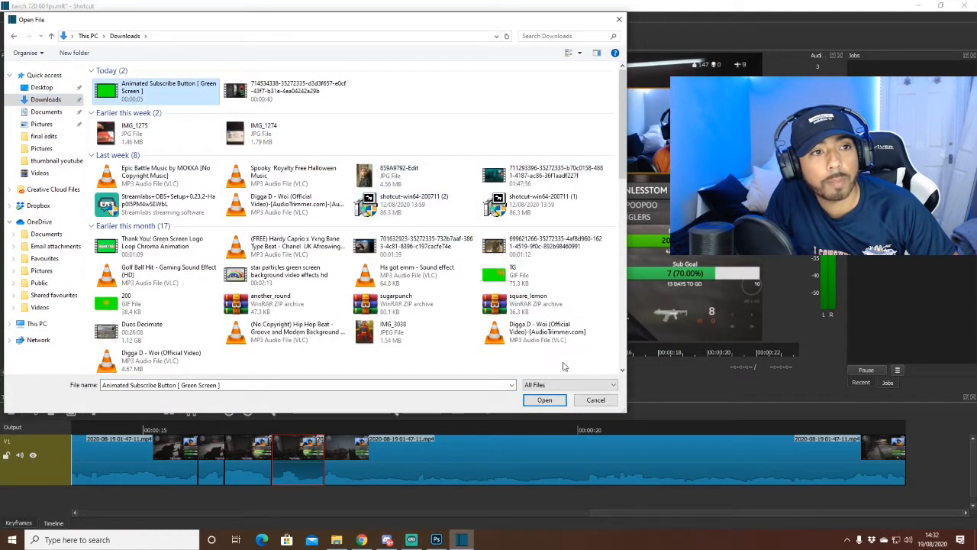
click(544, 401)
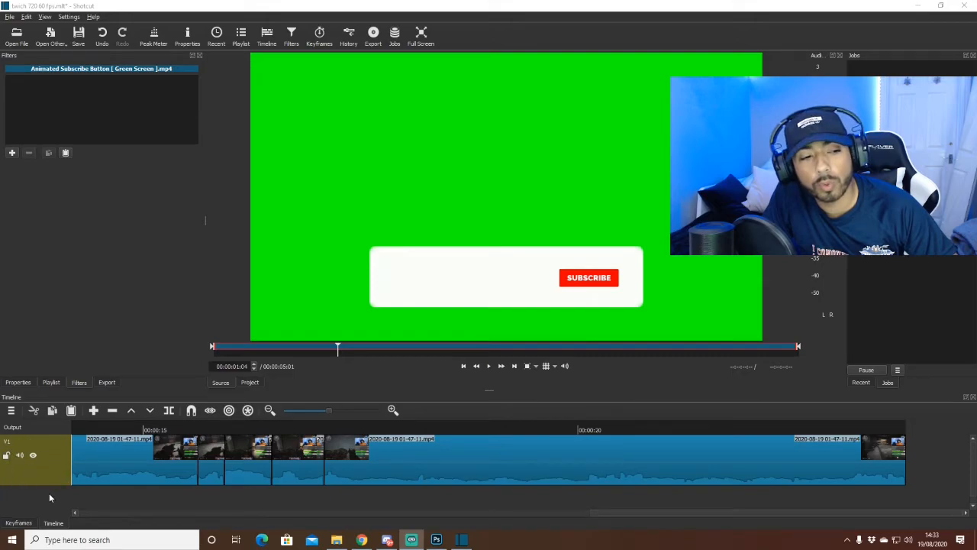
Step: Add a second video track and place the subscribe button clip on it, starting about half a second into the timeline
right_click(35, 507)
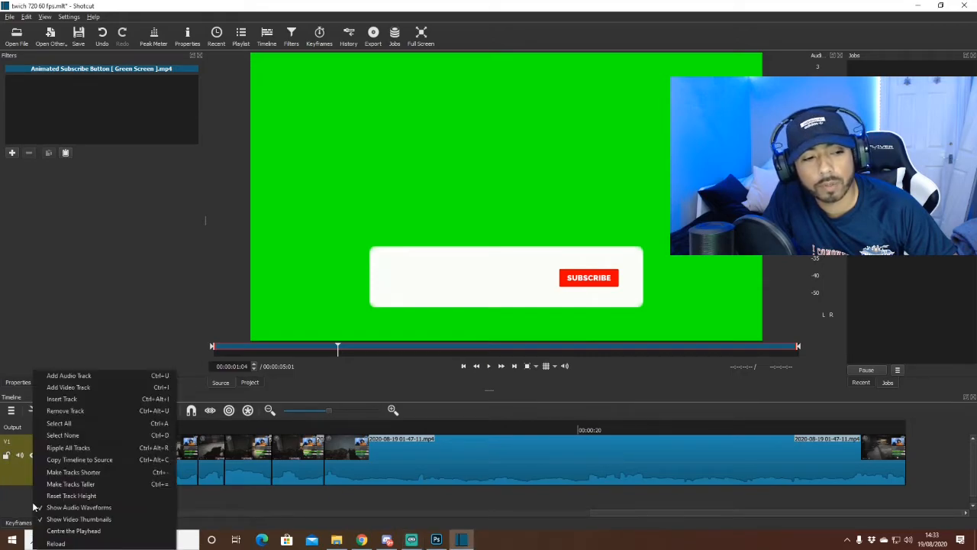
click(70, 389)
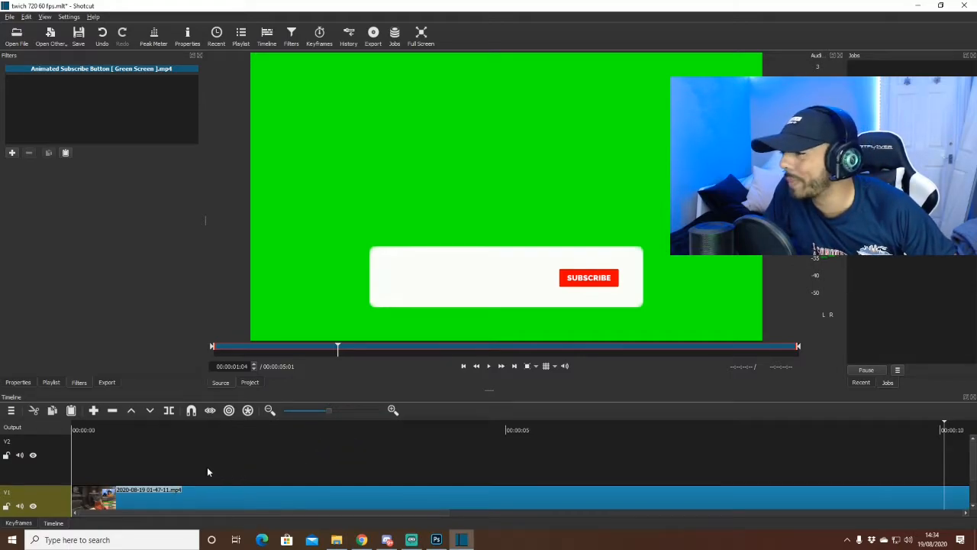
drag(510, 168, 112, 456)
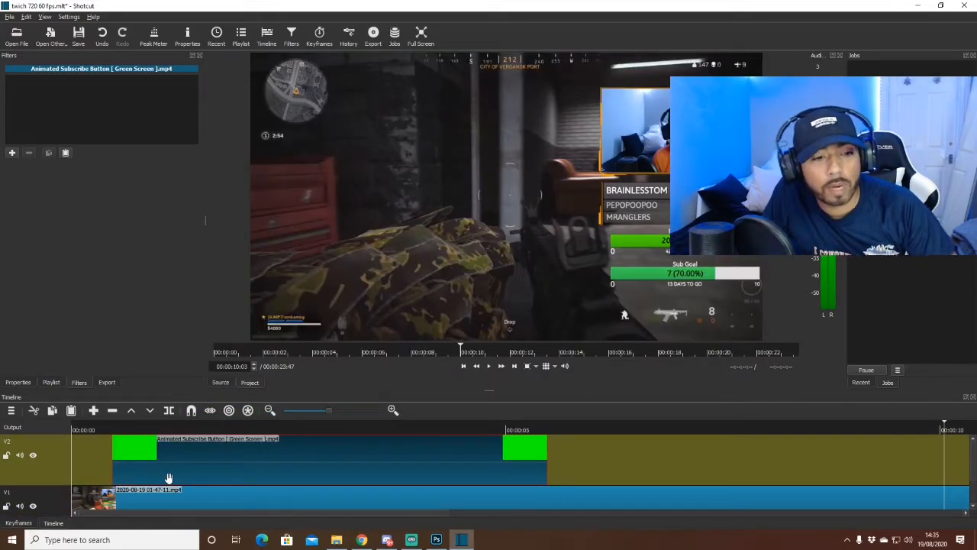
Step: Add the Chroma Key: Simple filter to the subscribe button clip on V2 and set its distance to 67.0%
click(124, 432)
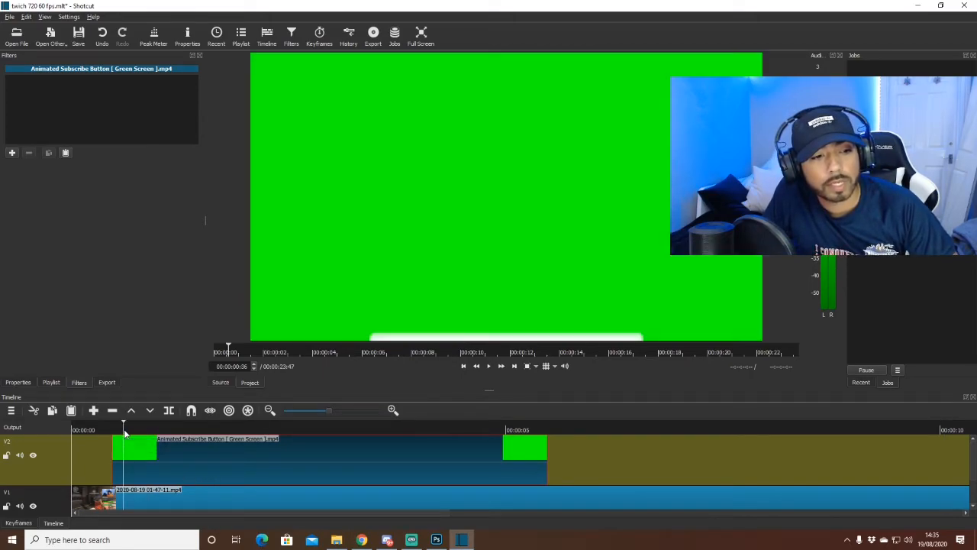
click(201, 428)
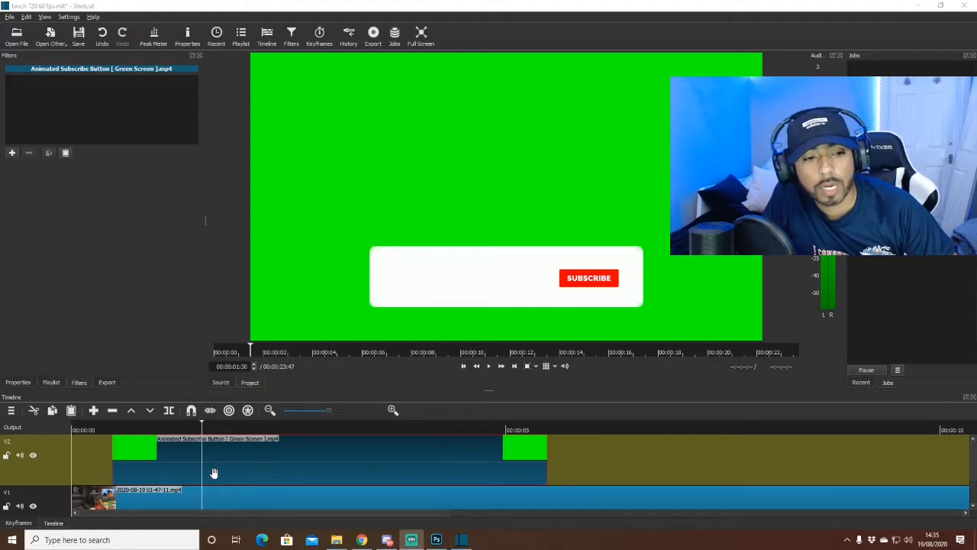
click(218, 464)
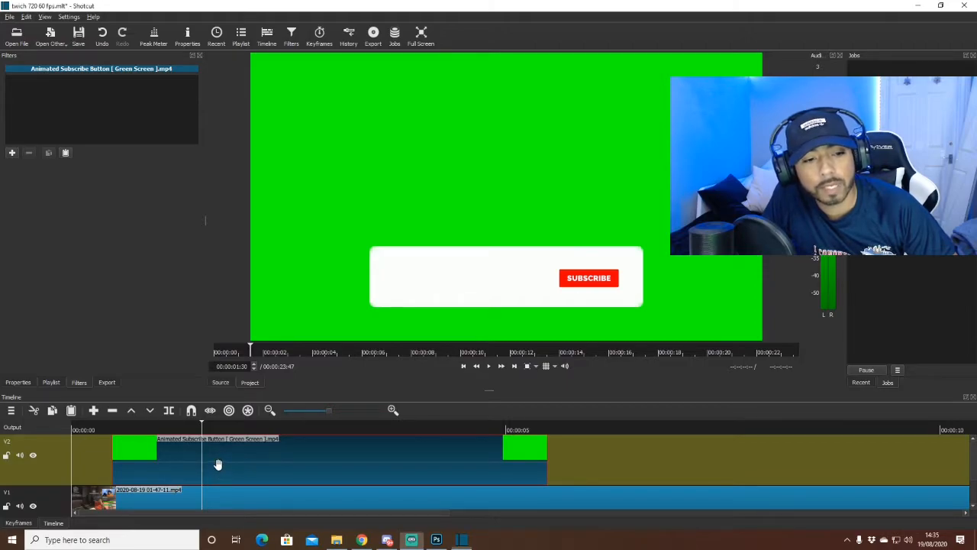
click(13, 153)
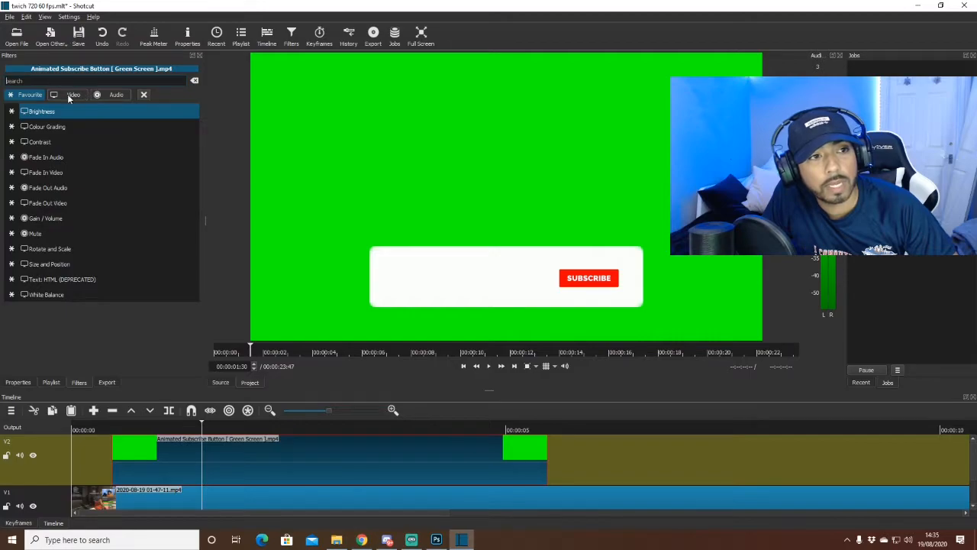
click(71, 94)
scroll(91, 191, down, 2)
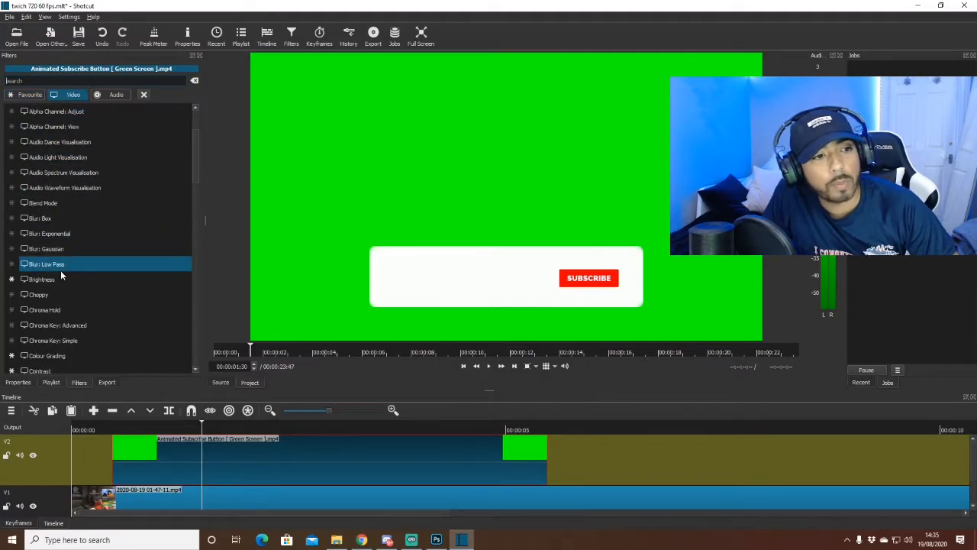
scroll(61, 276, down, 2)
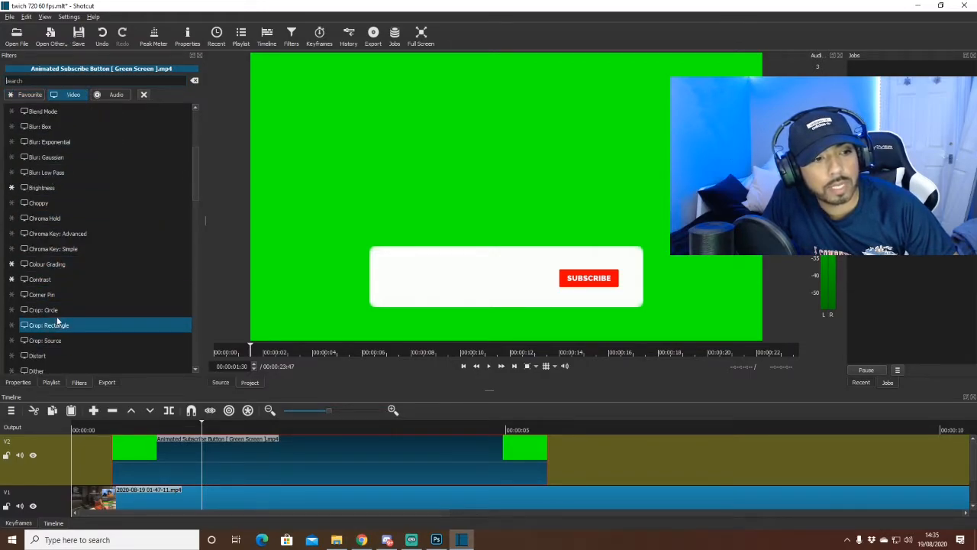
click(67, 250)
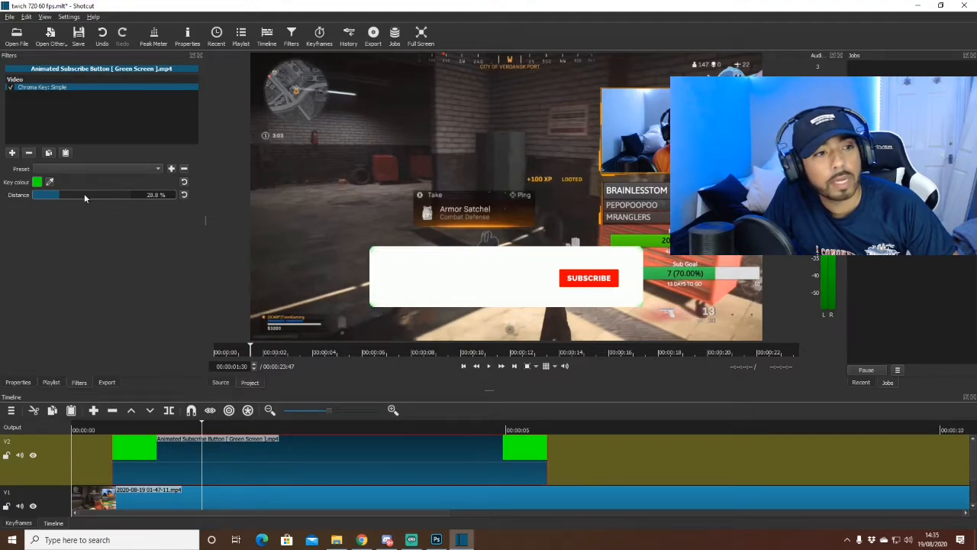
drag(65, 194, 95, 194)
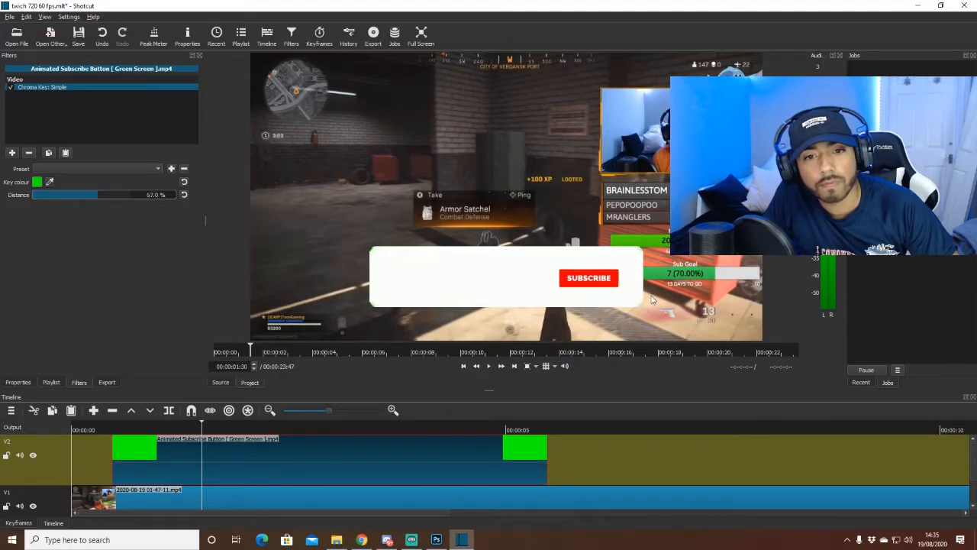
Step: Play the timeline from the start of the subscribe button clip to review the keyed overlay over the gameplay
click(117, 429)
key(space)
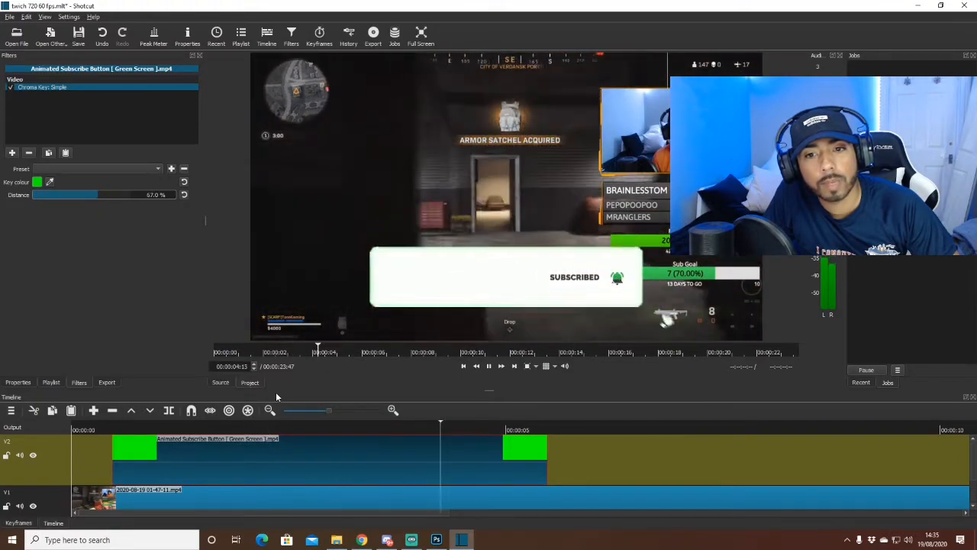
key(space)
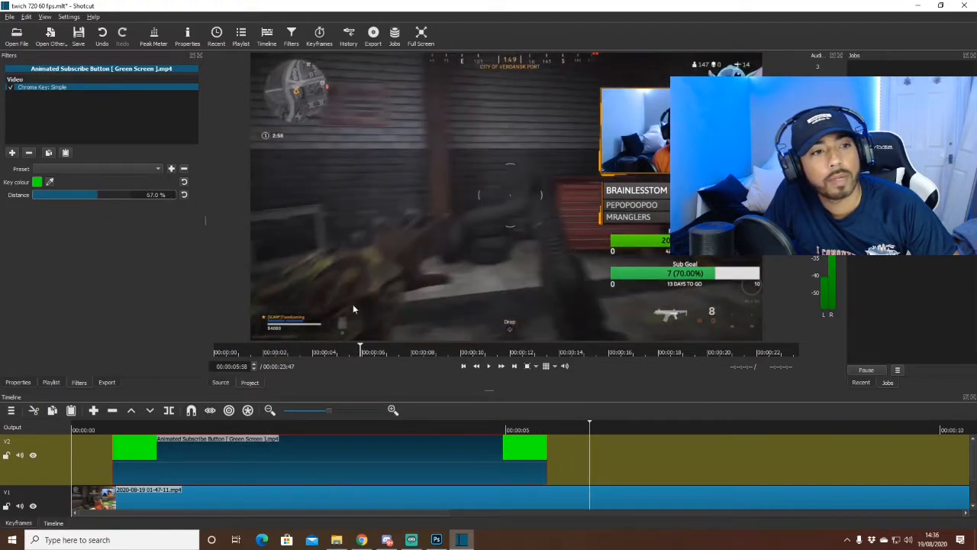
Step: At 00:00:02:32, test chroma key distances up to 100% on the subscribe overlay and set the distance to 58.4%
click(292, 429)
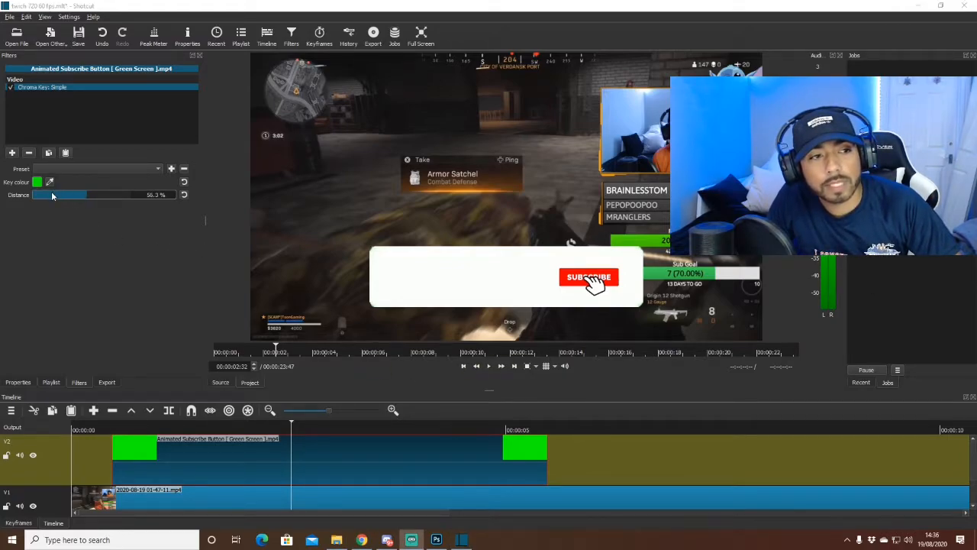
click(51, 195)
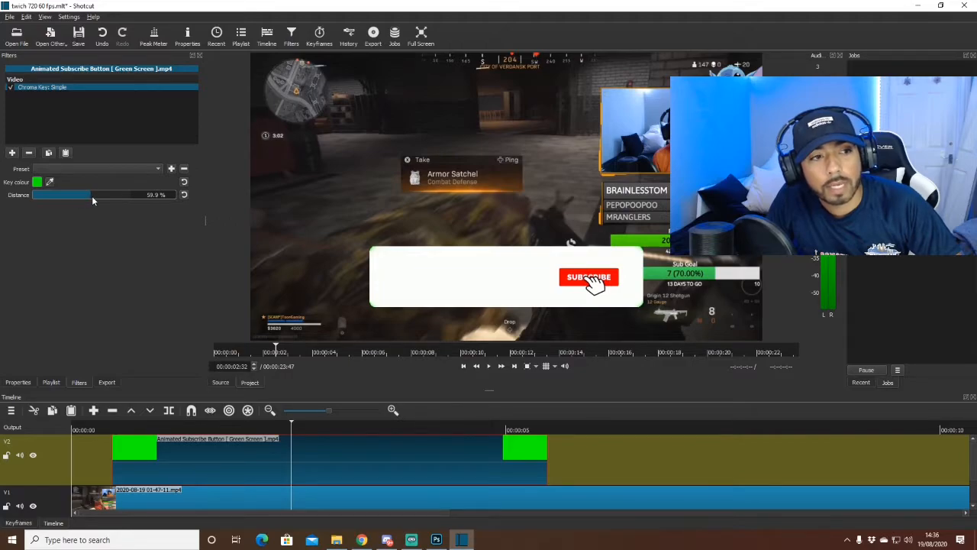
drag(110, 196, 121, 197)
click(129, 197)
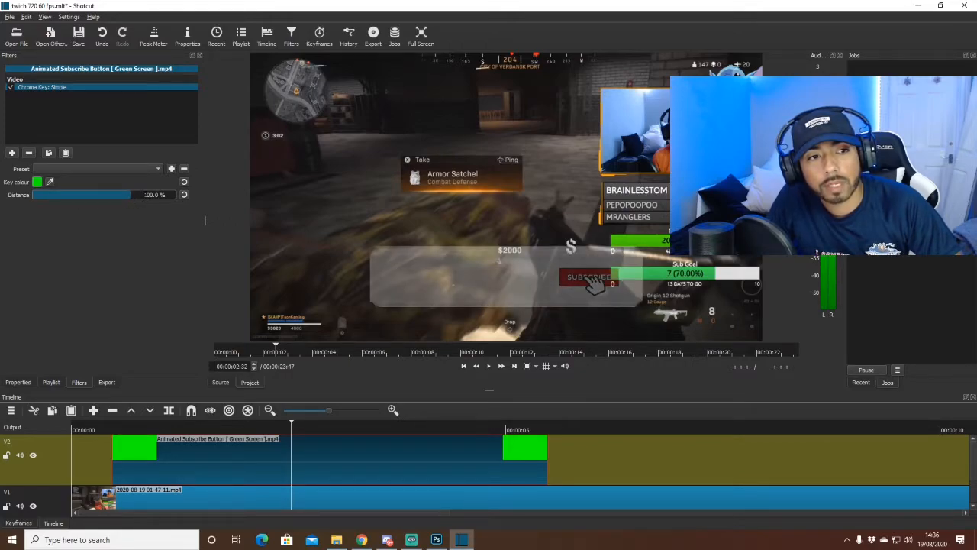
drag(108, 195, 52, 195)
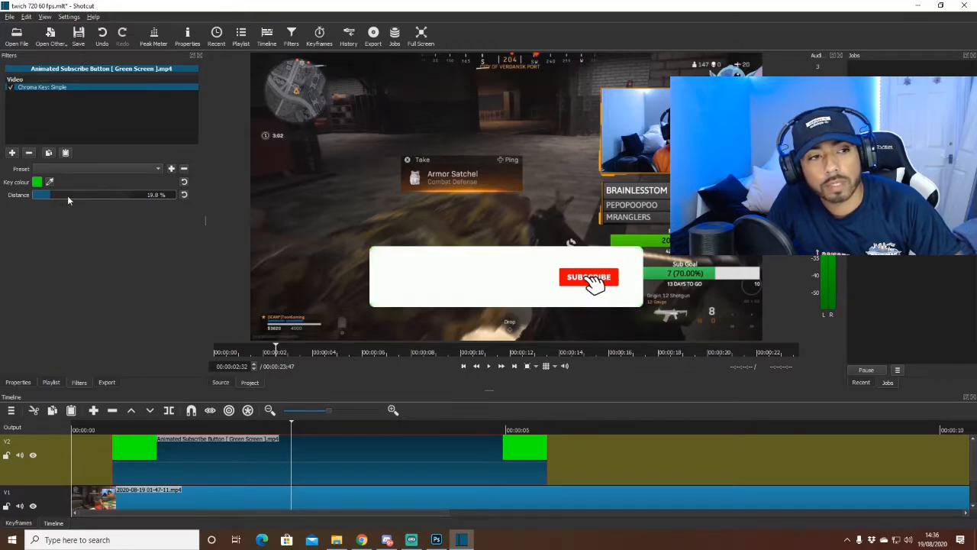
drag(65, 196, 91, 197)
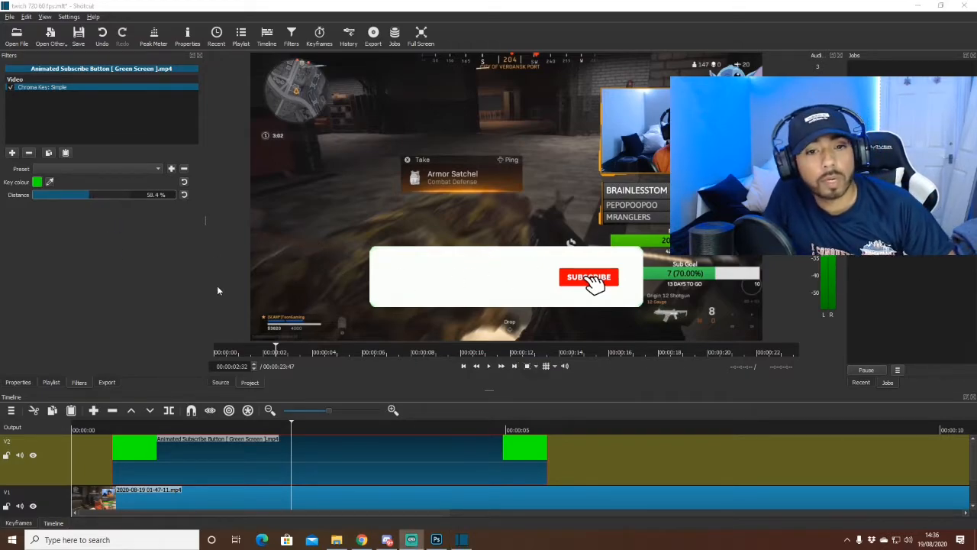
Step: Add the Rotate and Scale filter to the subscribe button clip on V2 and set its scale to 60%
click(12, 154)
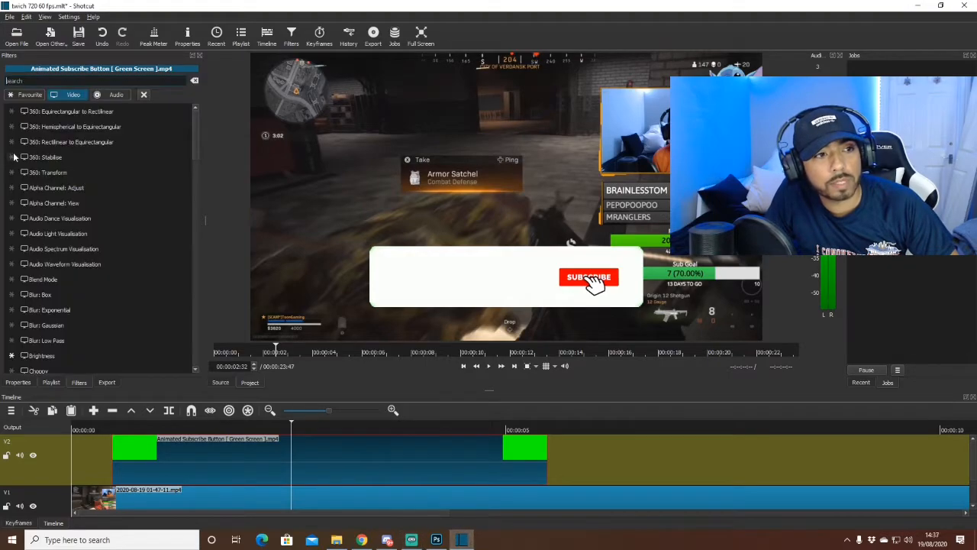
click(23, 95)
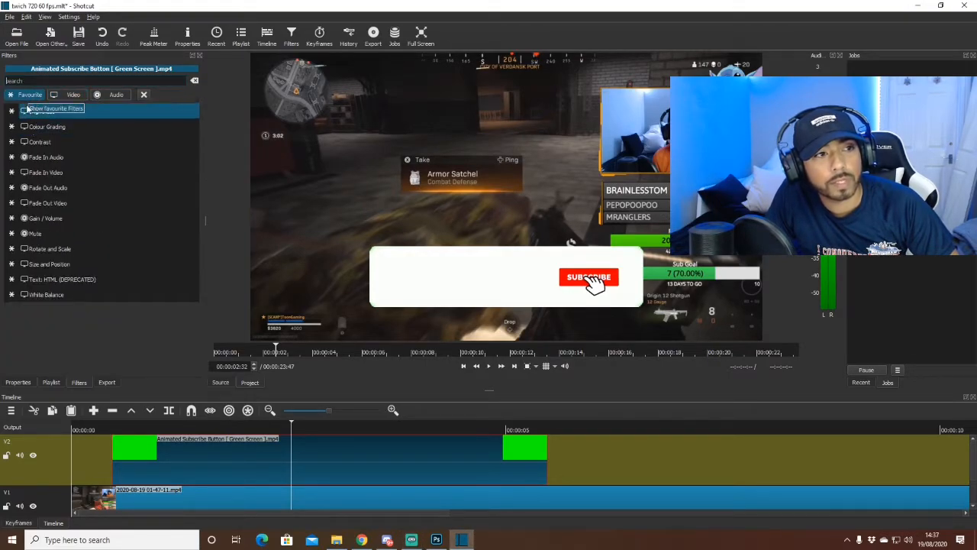
click(73, 249)
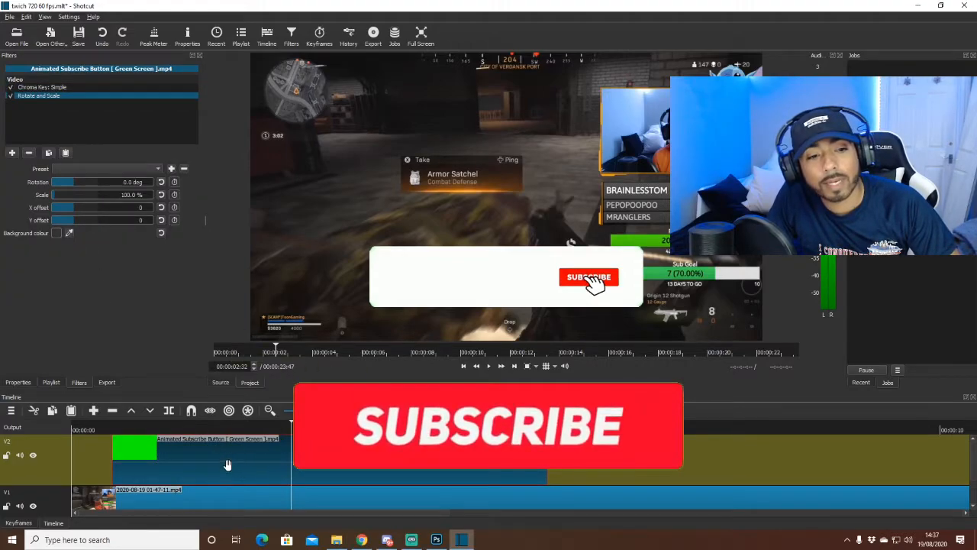
click(122, 194)
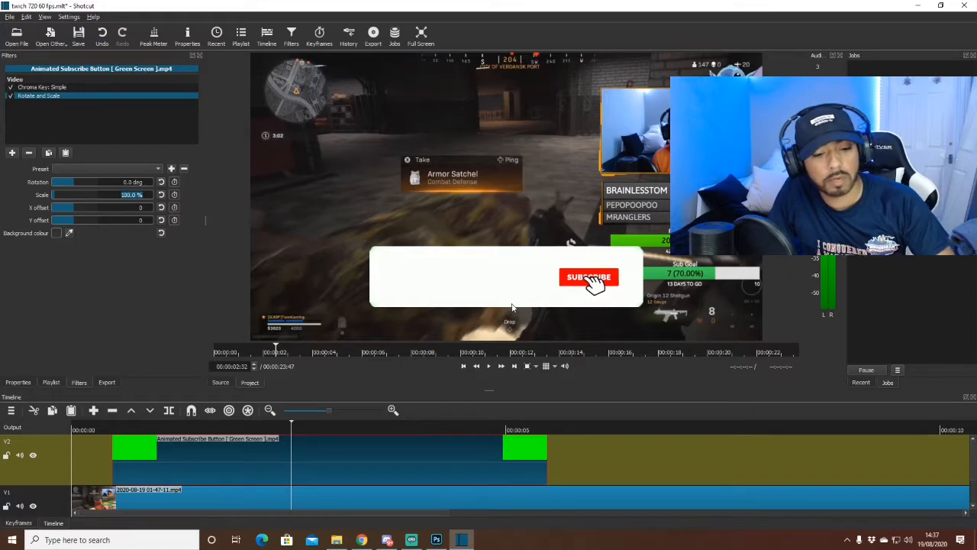
text(60)
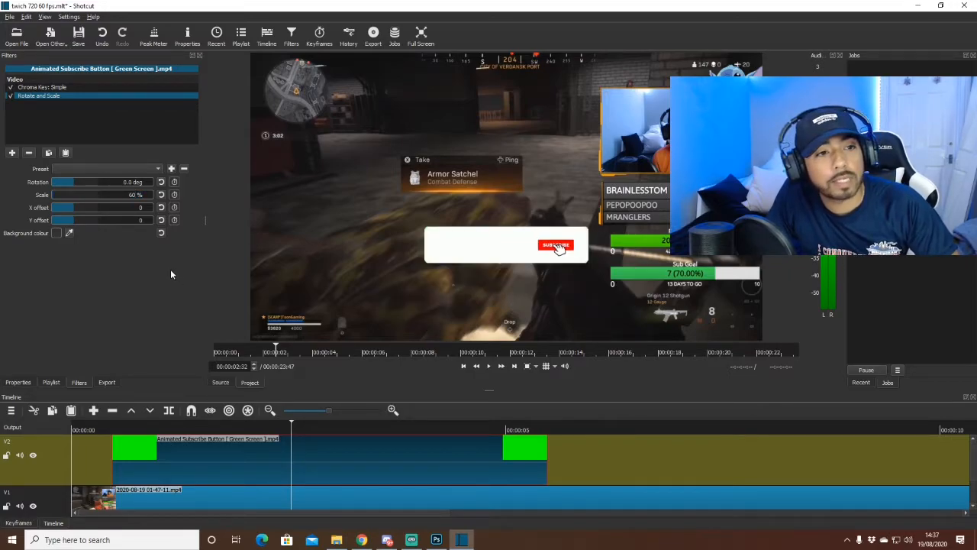
key(Tab)
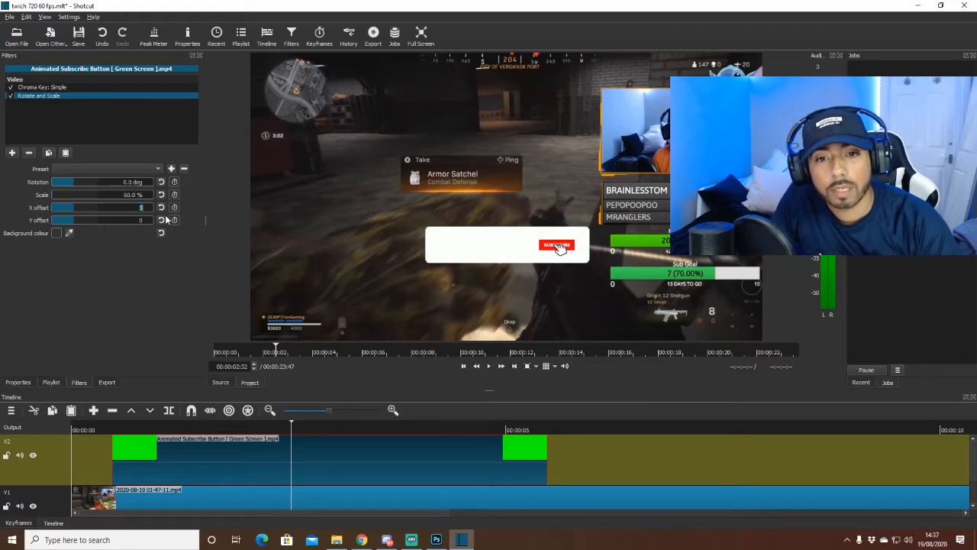
Step: Move the subscribe button overlay upward in the frame by setting its Rotate and Scale Y offset to -145
drag(136, 221, 163, 220)
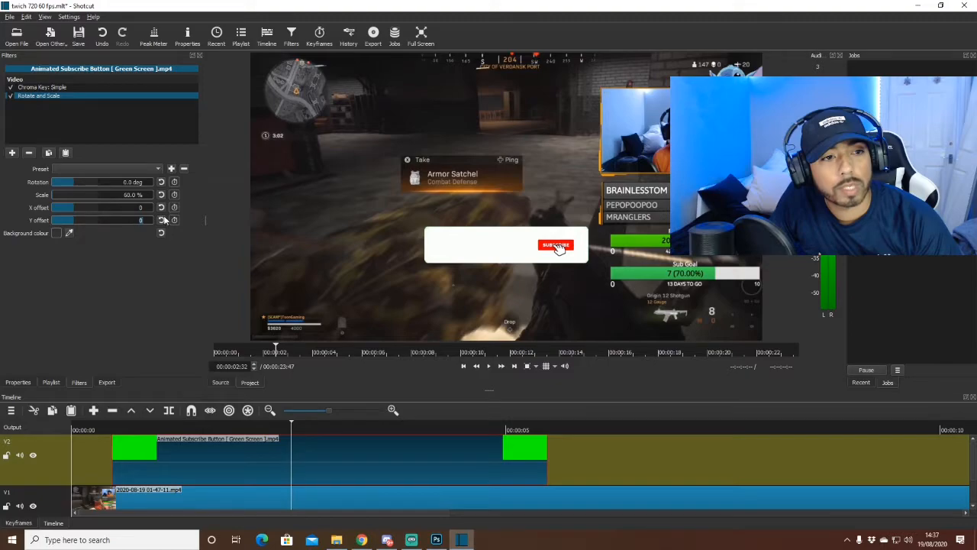
key(Up)
key(Up)
key(Up)
key(Up)
key(Up)
key(Up)
key(Up)
key(Up)
key(Up)
key(Up)
key(Up)
key(Up)
key(Up)
key(Up)
key(Up)
key(Up)
key(Up)
key(Up)
key(Up)
key(Up)
key(Up)
key(Up)
key(Up)
key(Up)
key(Up)
key(Up)
key(Up)
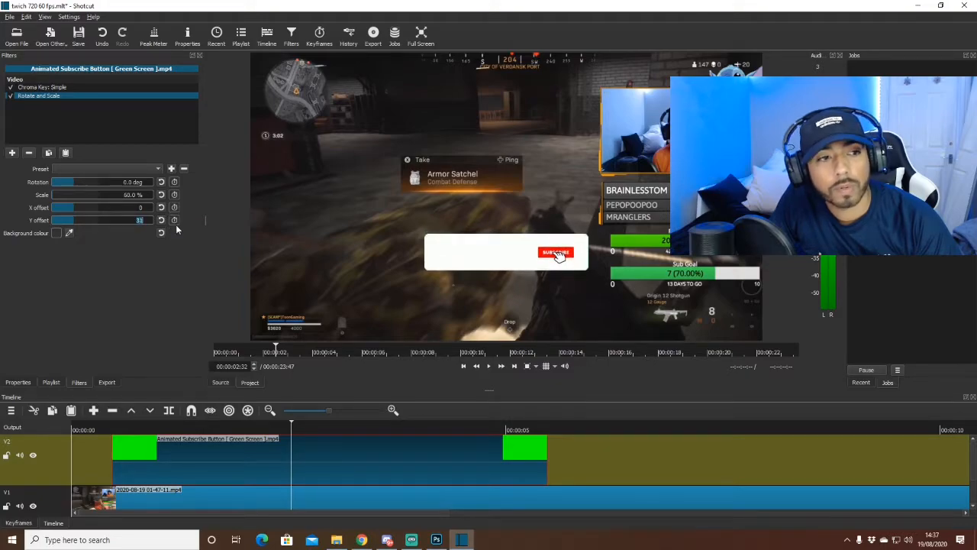
key(Down)
key(Down)
key(Down)
key(Down)
key(Down)
key(Down)
key(Down)
key(Down)
key(Down)
key(Down)
key(Down)
key(Down)
key(Down)
key(Down)
key(Down)
key(Down)
key(Down)
key(Down)
key(Down)
key(Down)
key(Down)
key(Down)
key(Down)
key(Down)
key(Down)
key(Down)
key(Down)
key(Down)
key(Down)
key(Down)
key(Down)
key(Down)
key(Down)
key(Down)
key(Down)
key(Down)
key(Down)
key(Down)
key(Down)
key(Down)
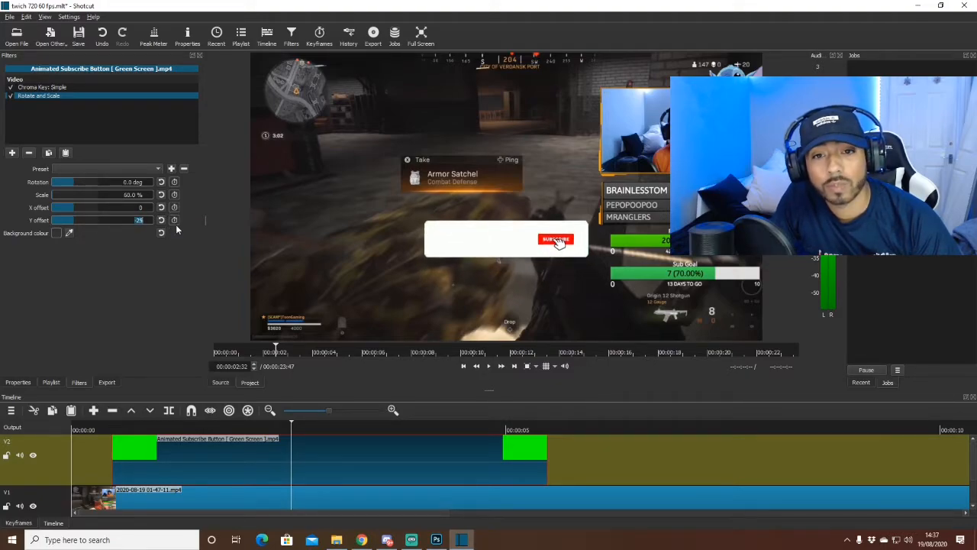
key(Down)
key(Down)
key(Down)
key(Down)
key(Down)
key(Down)
key(Down)
key(Down)
key(Down)
key(Down)
key(Down)
key(Down)
key(Down)
key(Down)
key(Down)
key(Down)
key(Down)
key(Down)
key(Down)
key(Down)
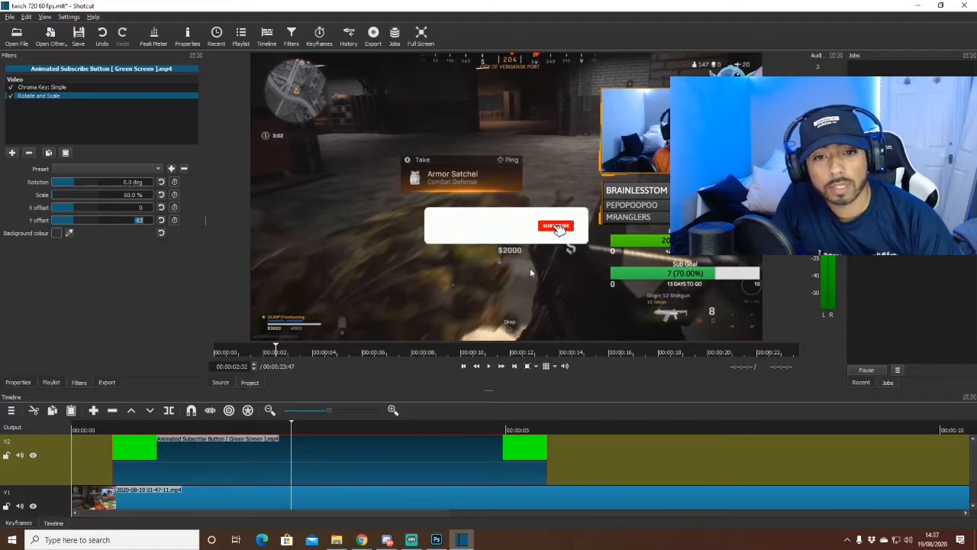
key(Down)
key(Down)
key(Down)
key(Down)
key(Down)
key(Down)
key(Down)
key(Down)
key(Down)
key(Down)
key(Down)
key(Down)
key(Down)
key(Down)
key(Down)
key(Down)
key(Down)
key(Down)
key(Down)
key(Down)
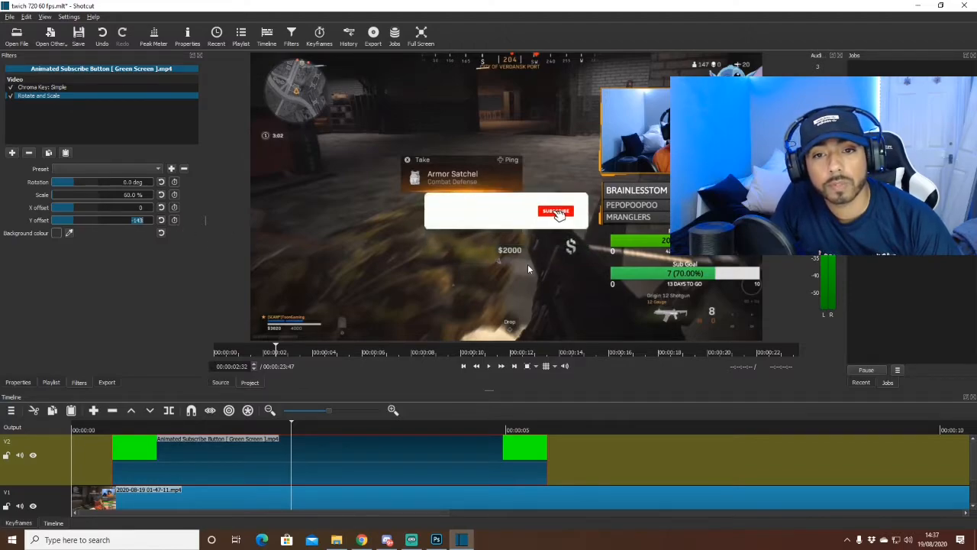
key(Up)
key(Up)
key(Up)
key(Up)
key(Up)
key(Up)
key(Up)
key(Up)
key(Up)
key(Up)
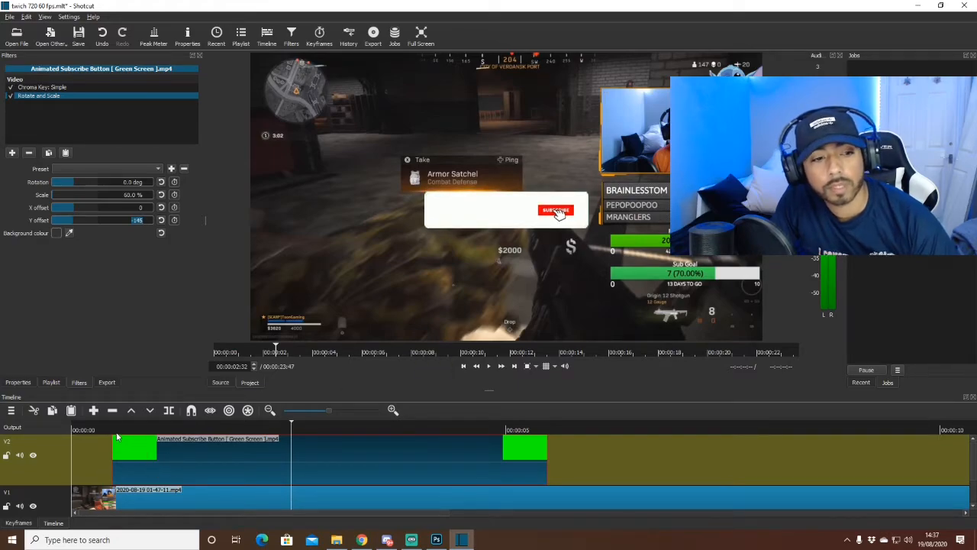
Step: Play the timeline from 00:00:00:00 to review the scaled and repositioned subscribe button overlay over the gameplay
click(73, 430)
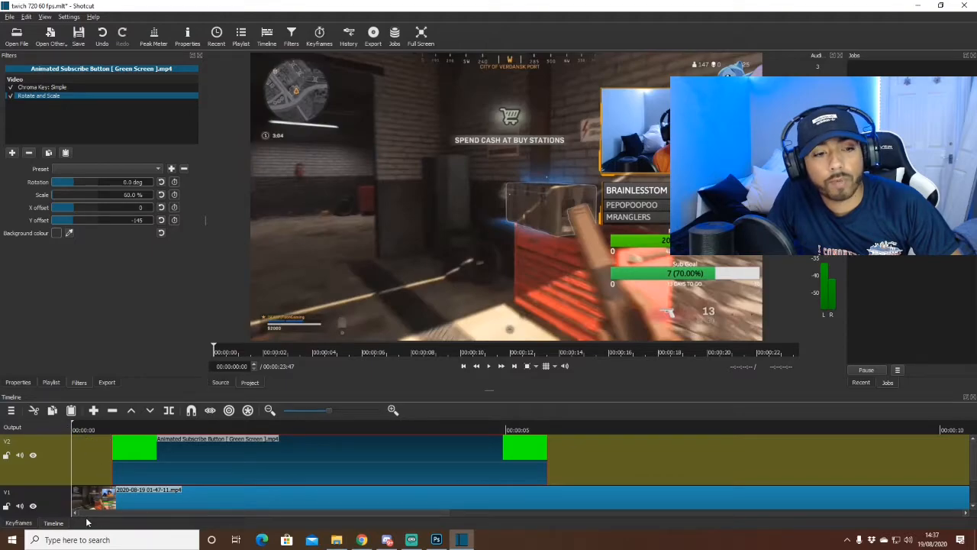
key(space)
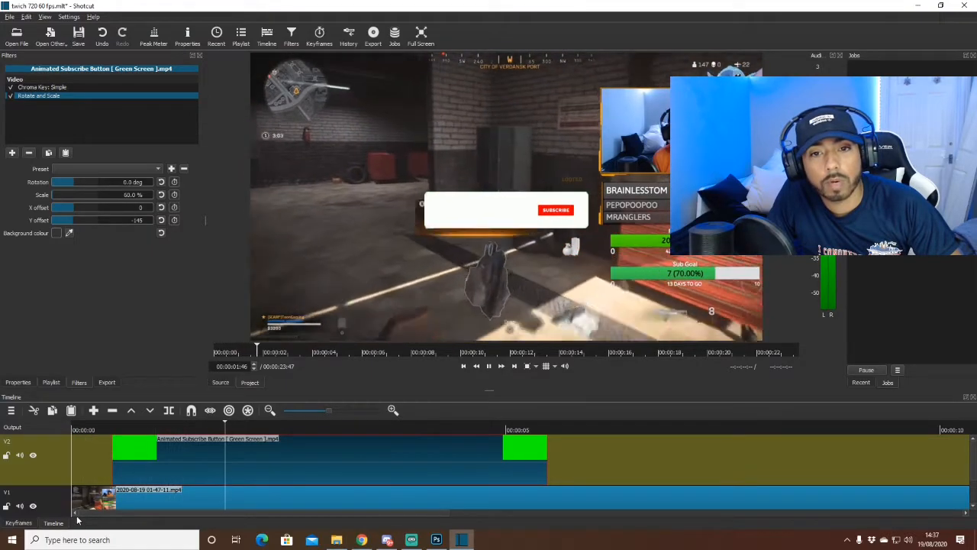